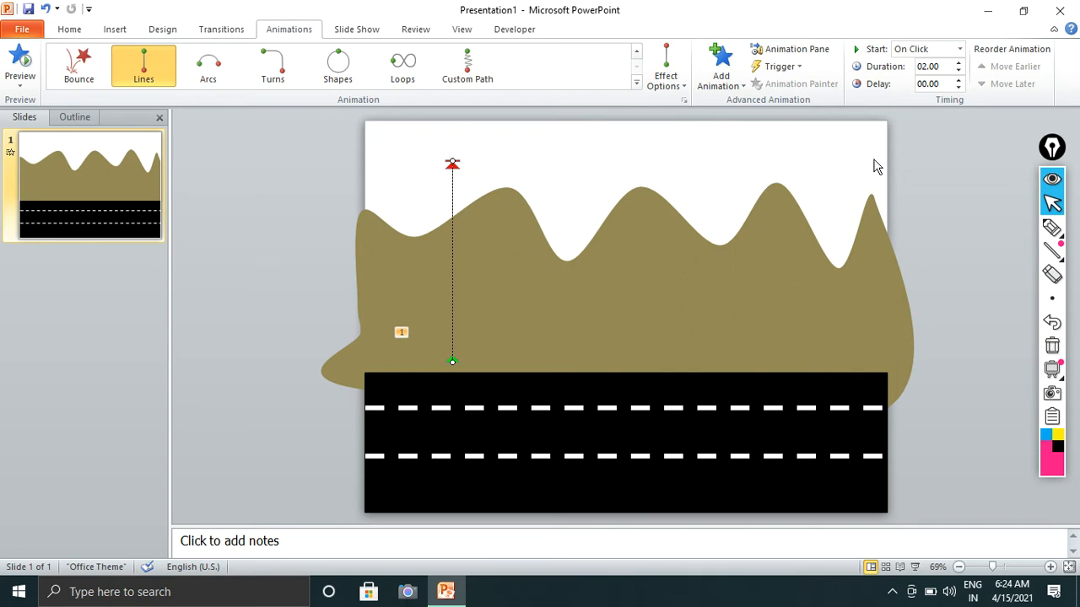
# - Open the clip art search and look up "tree" among all media file types
pyautogui.click(931, 160)
pyautogui.click(106, 30)
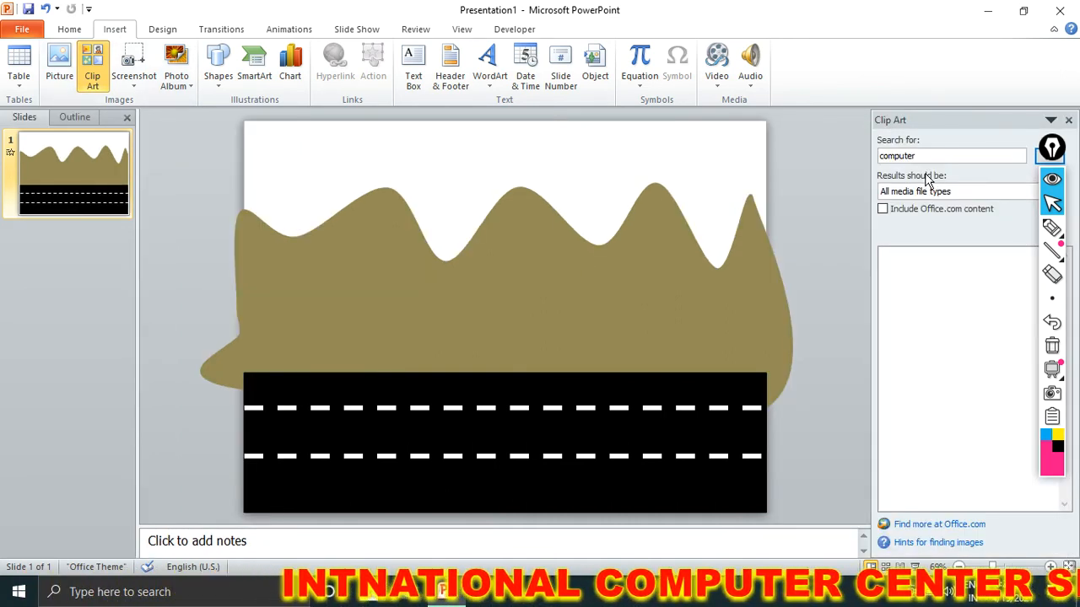
pyautogui.moveTo(941, 161); pyautogui.dragTo(845, 161)
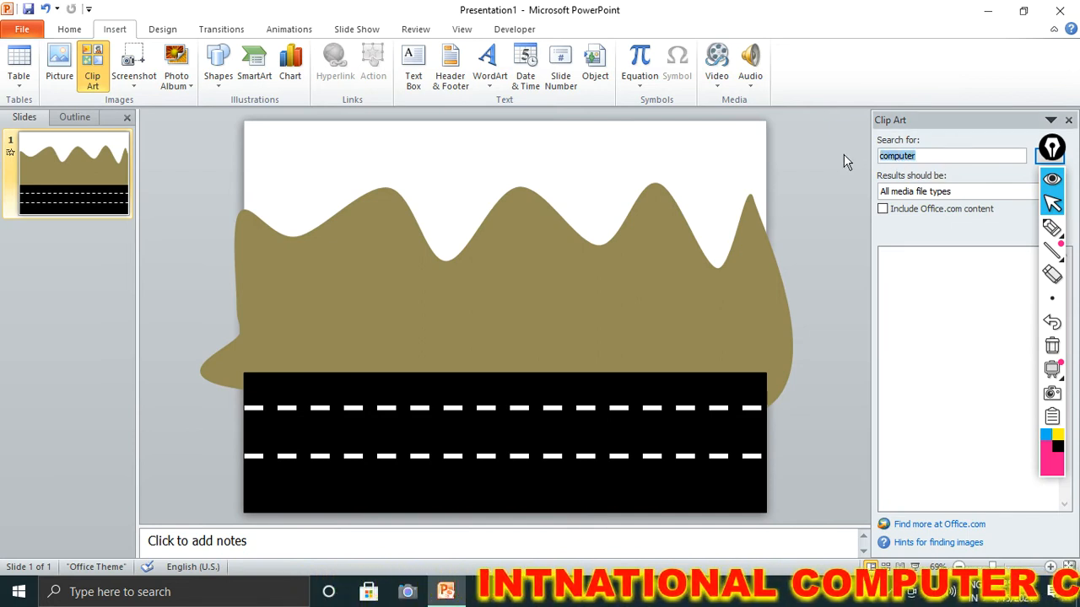
pyautogui.write('t')
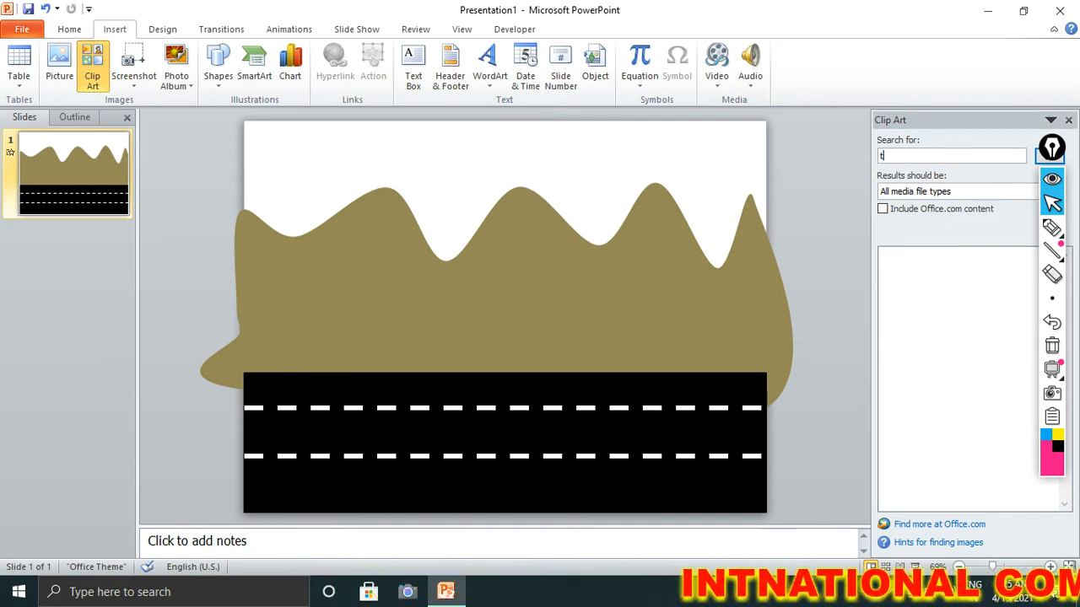
pyautogui.write('ree')
pyautogui.press('Return')
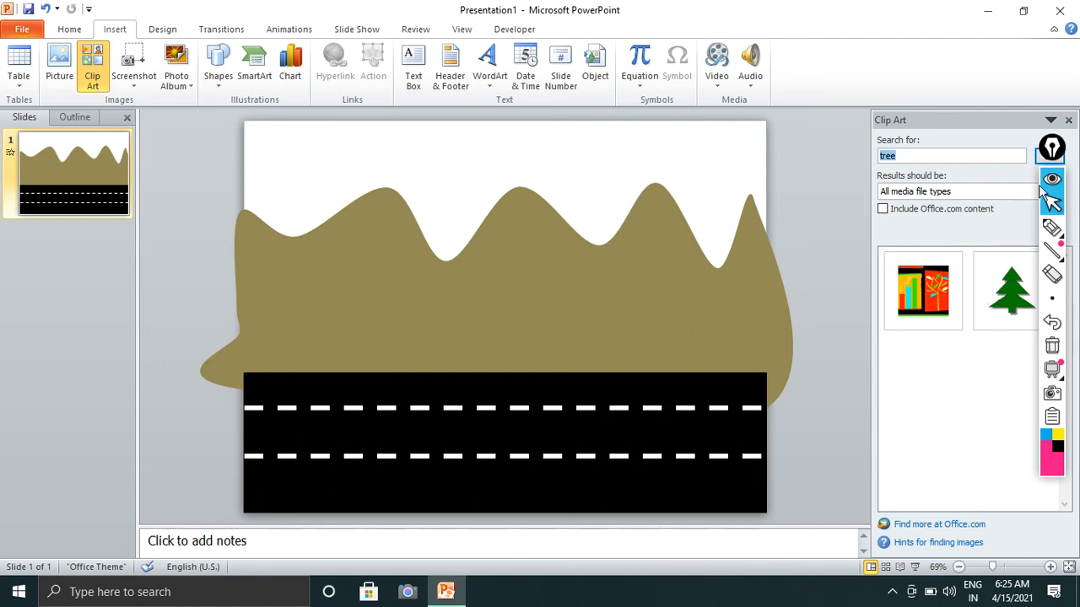
pyautogui.click(1050, 150)
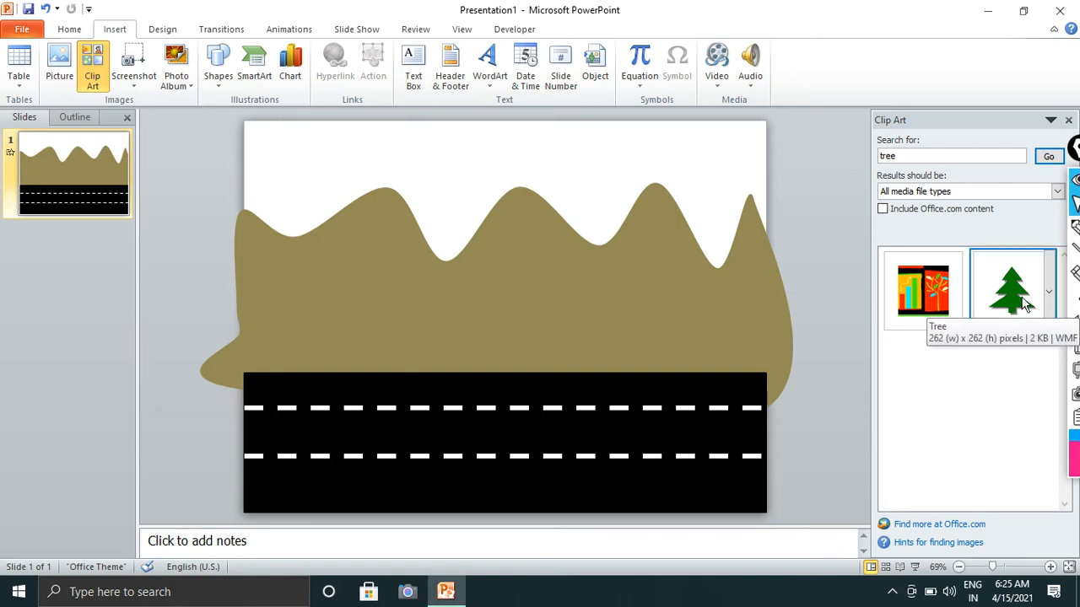
# - Insert the green pine tree clip art and place copies of it all over the brown hills
pyautogui.click(1025, 306)
pyautogui.moveTo(517, 325); pyautogui.dragTo(543, 309)
pyautogui.keyDown('ctrl'); pyautogui.moveTo(543, 310); pyautogui.dragTo(266, 337); pyautogui.keyUp('ctrl')
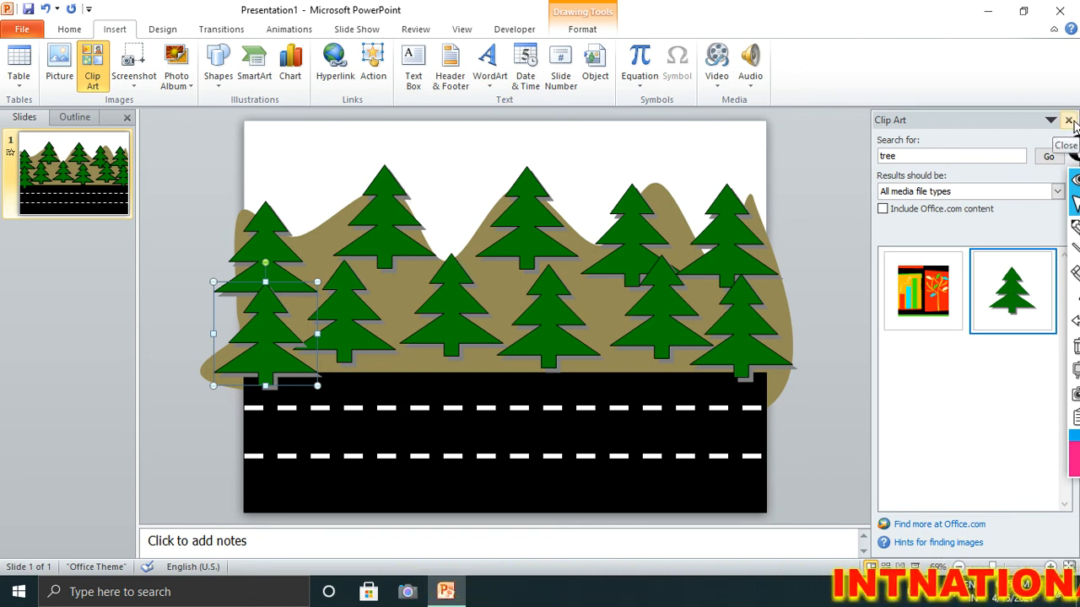
# - Search the clip art for "car" and insert the green race car picture
pyautogui.moveTo(896, 154); pyautogui.dragTo(830, 153)
pyautogui.write('car')
pyautogui.press('Return')
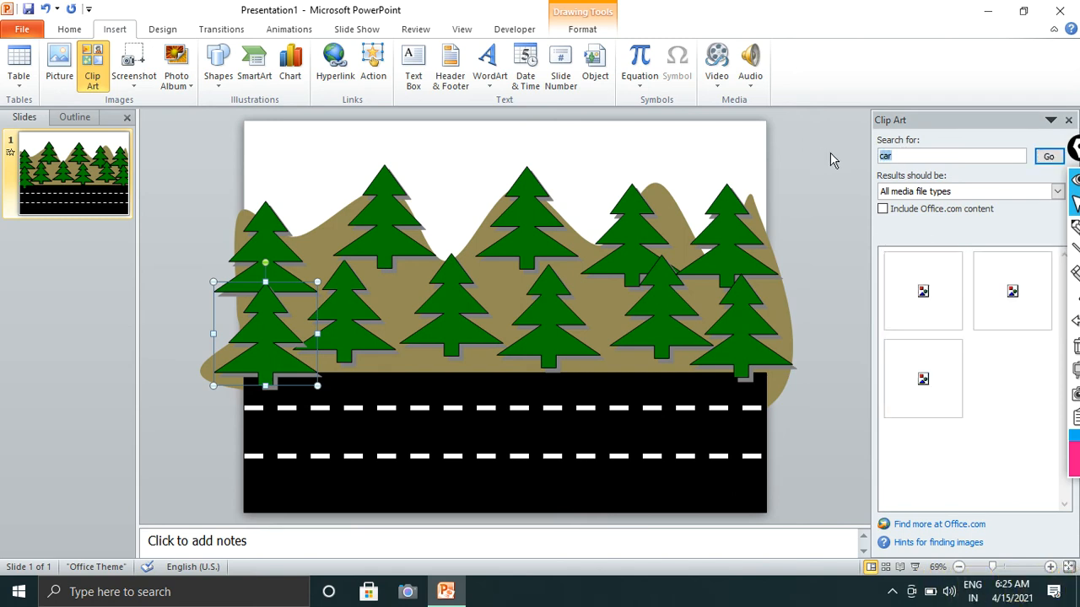
pyautogui.click(921, 310)
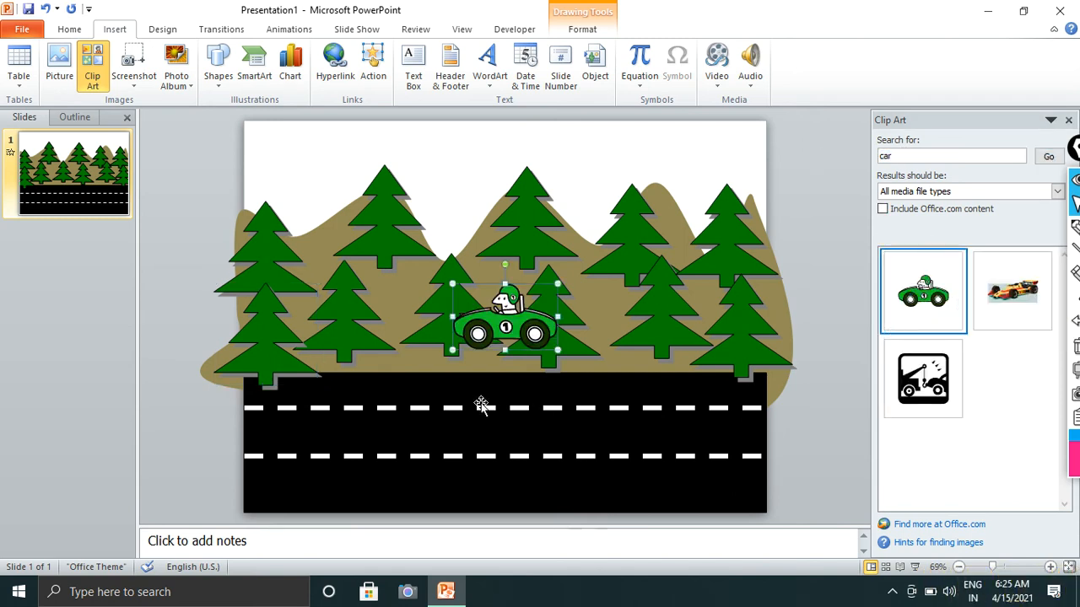
# - Place the green car just off the slide's right edge at road level and widen it to about 2.31"
pyautogui.moveTo(494, 327); pyautogui.dragTo(823, 451)
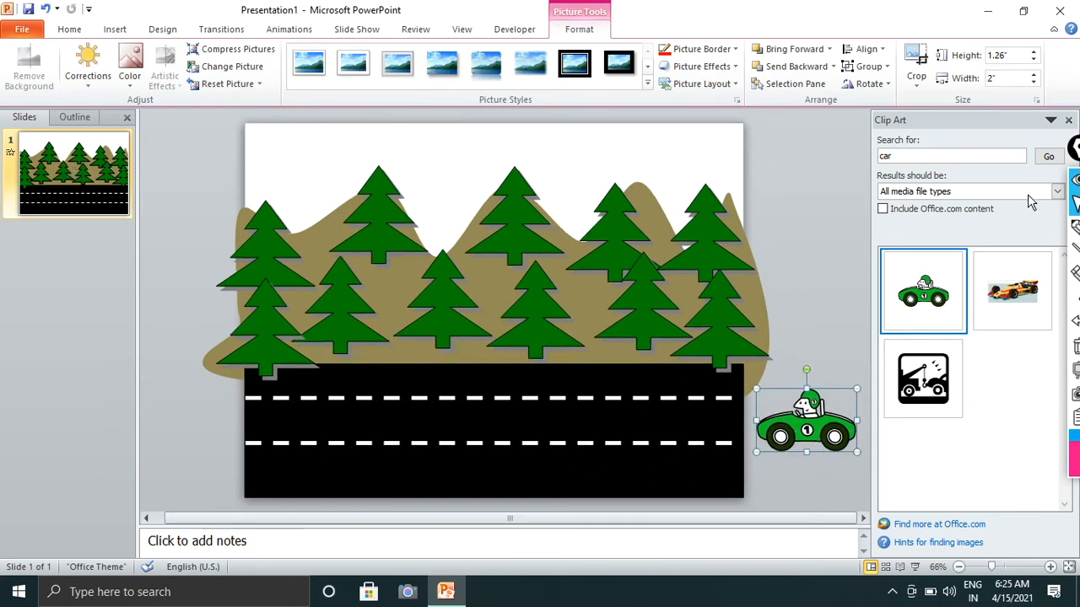
pyautogui.click(1068, 120)
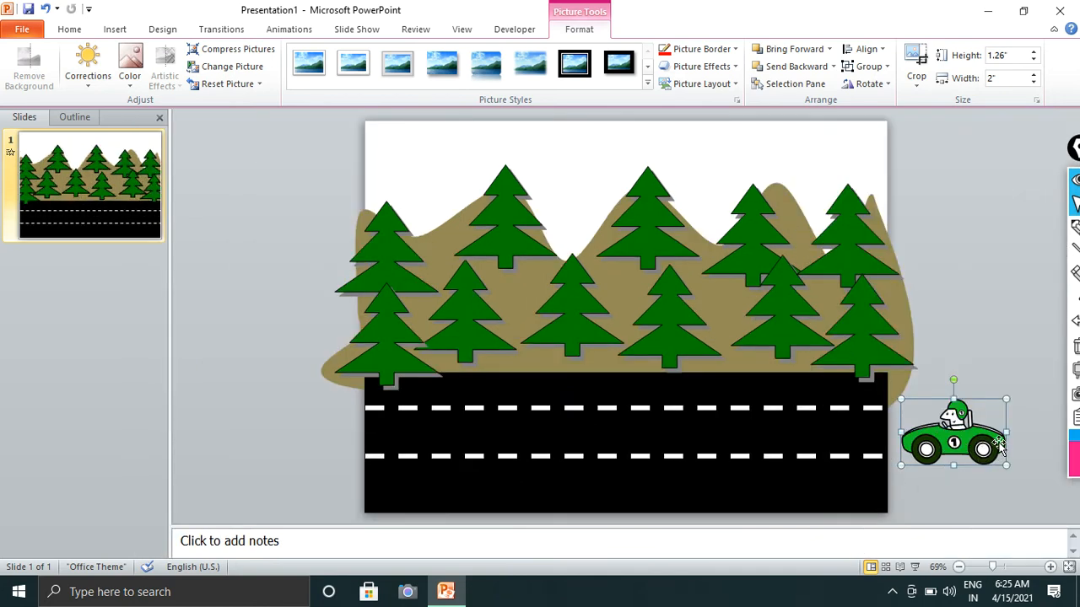
pyautogui.moveTo(1007, 432); pyautogui.dragTo(1022, 432)
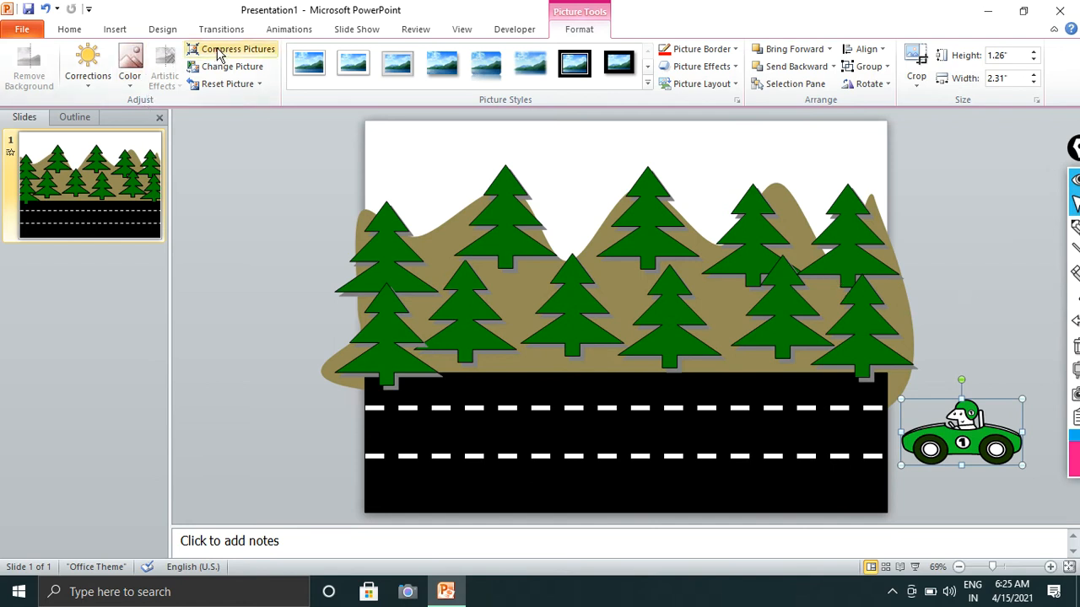
# - Add a Left motion path to the car and extend its end point across the road past the slide's left edge
pyautogui.click(264, 32)
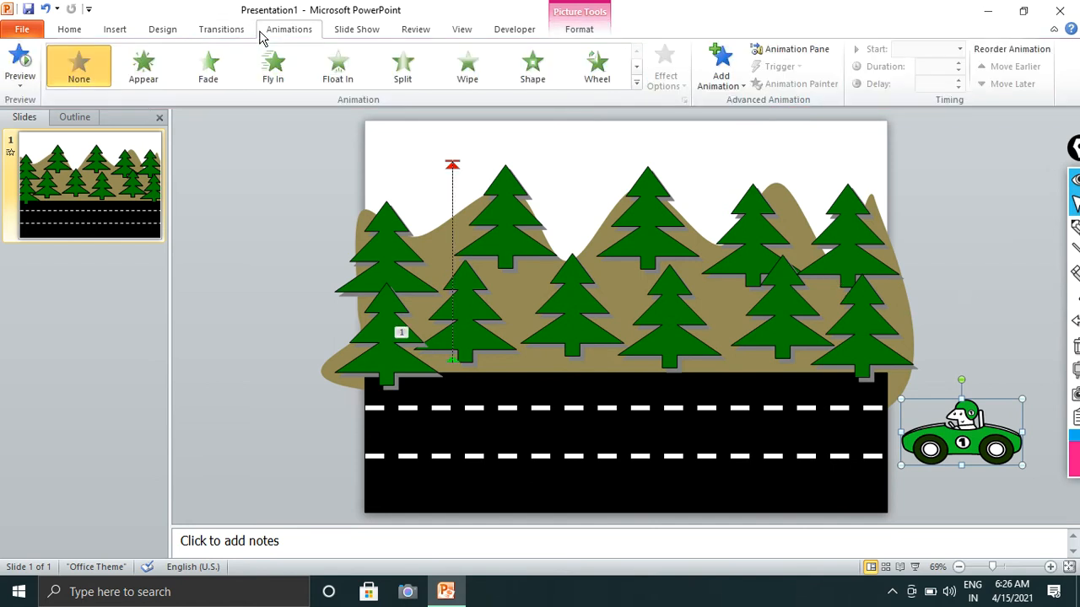
pyautogui.click(722, 80)
pyautogui.click(730, 535)
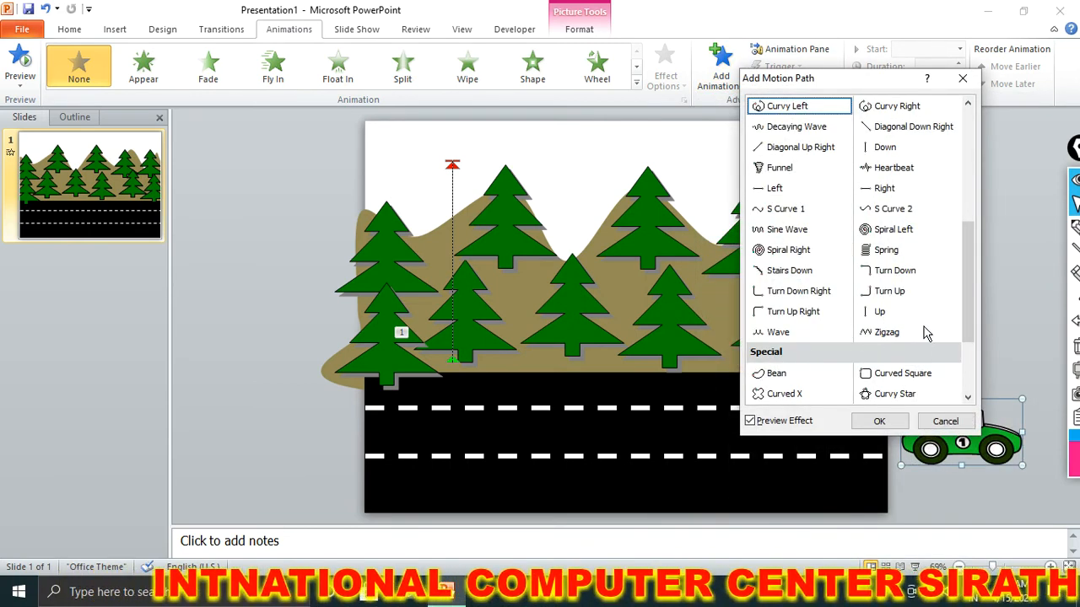
pyautogui.scroll(-2, 966, 333)
pyautogui.scroll(2, 966, 334)
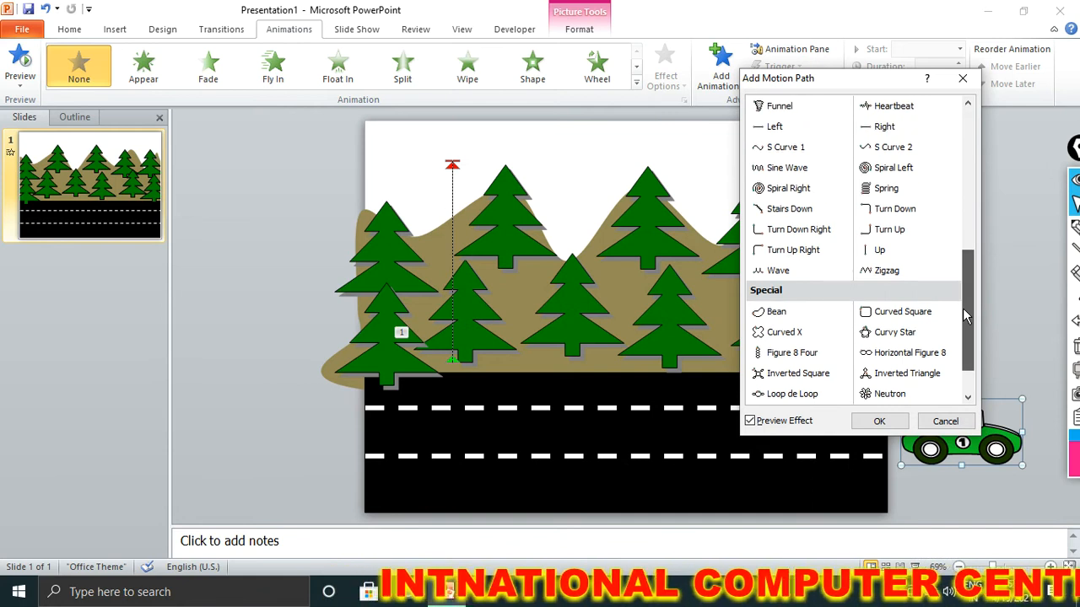
pyautogui.click(776, 168)
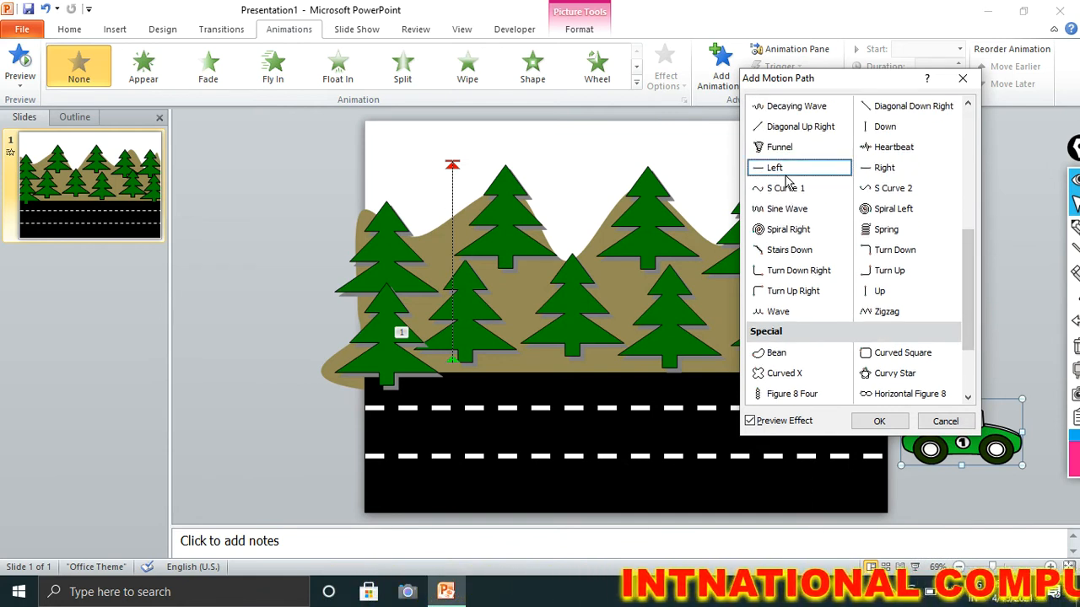
pyautogui.click(878, 422)
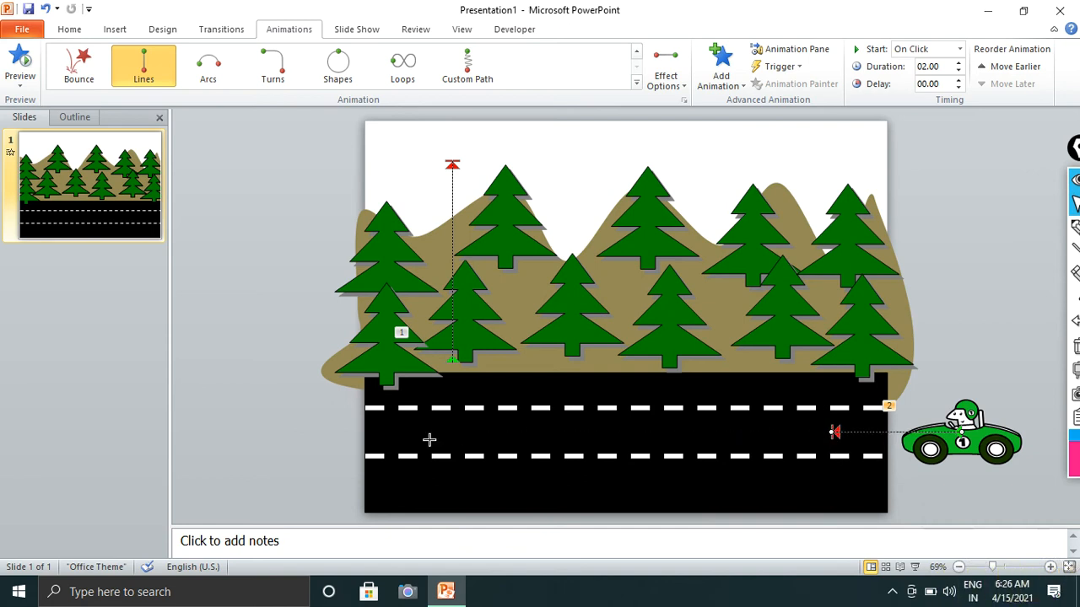
pyautogui.moveTo(340, 438); pyautogui.dragTo(209, 435)
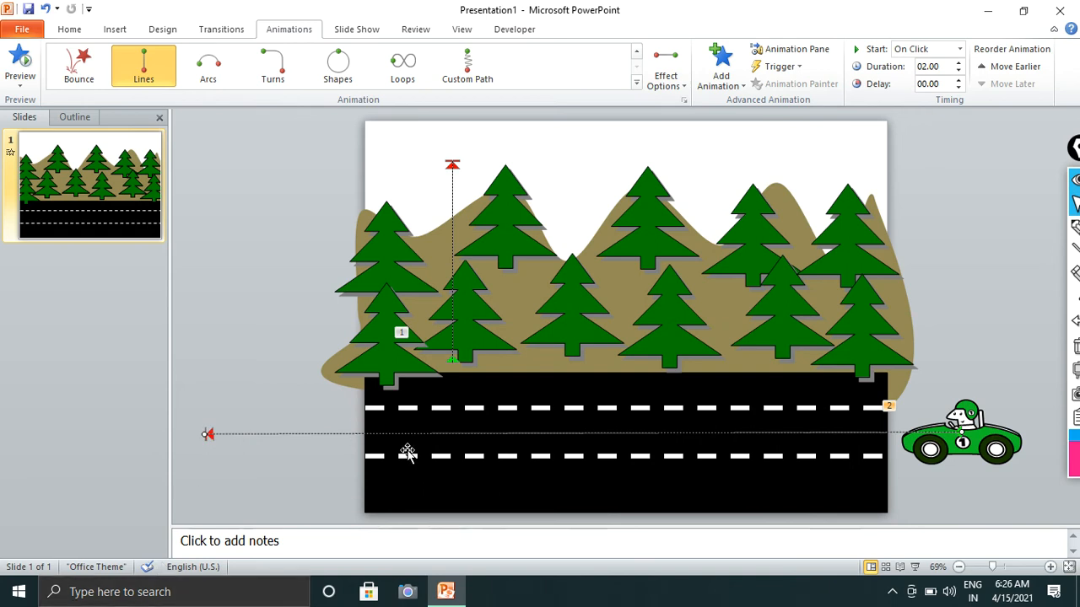
pyautogui.click(1025, 274)
# - Draw an upright rectangle as a post about 1.6" high and 0.45" wide at the road's upper edge, right of the slide's centre
pyautogui.click(113, 30)
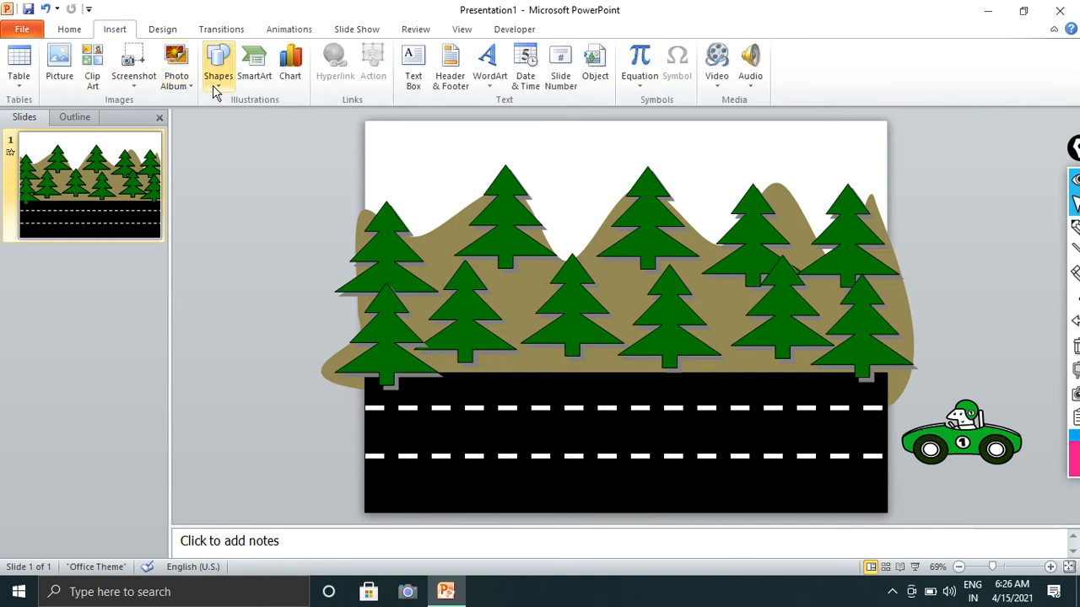
pyautogui.click(218, 72)
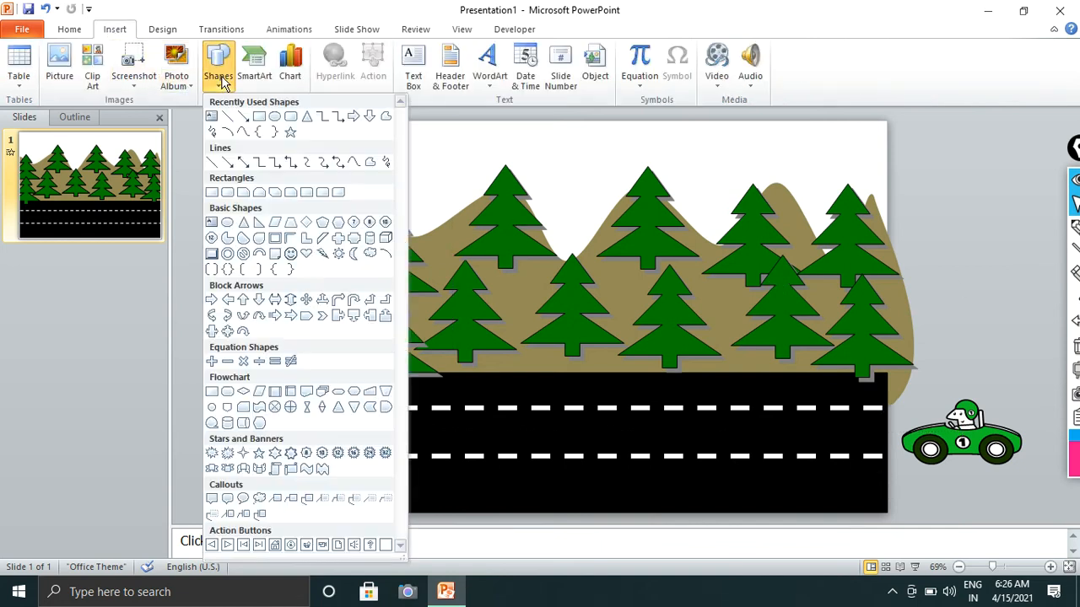
pyautogui.click(259, 117)
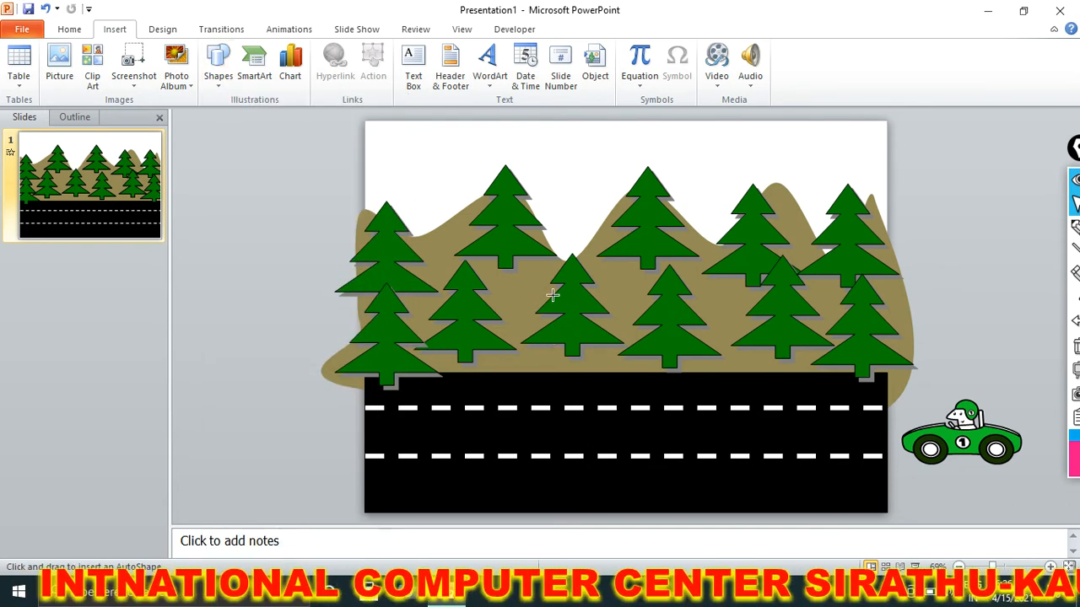
pyautogui.moveTo(614, 275); pyautogui.dragTo(643, 430)
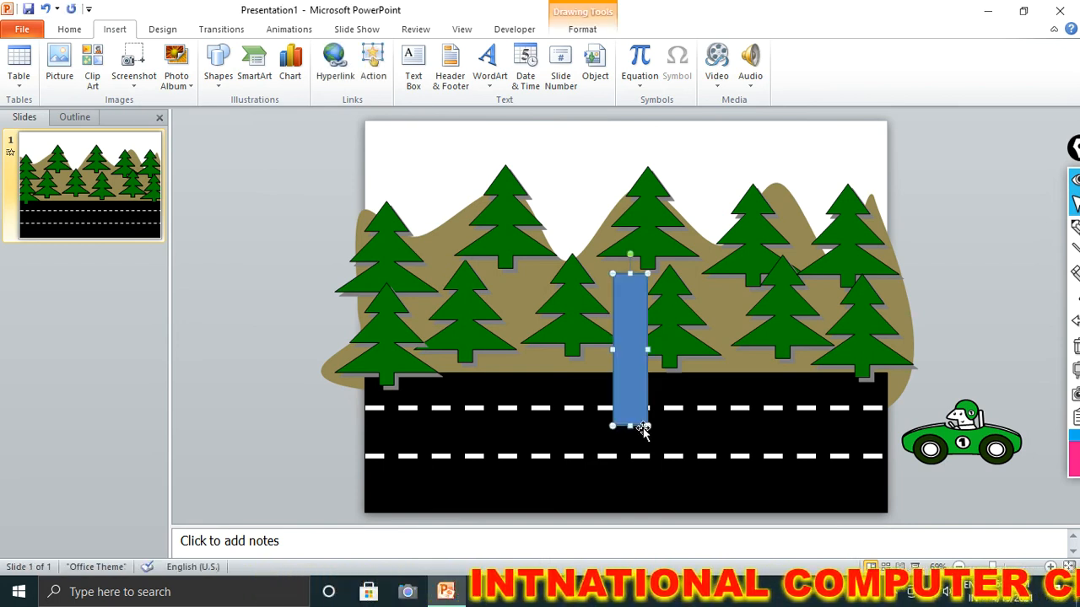
pyautogui.moveTo(638, 388); pyautogui.dragTo(634, 362)
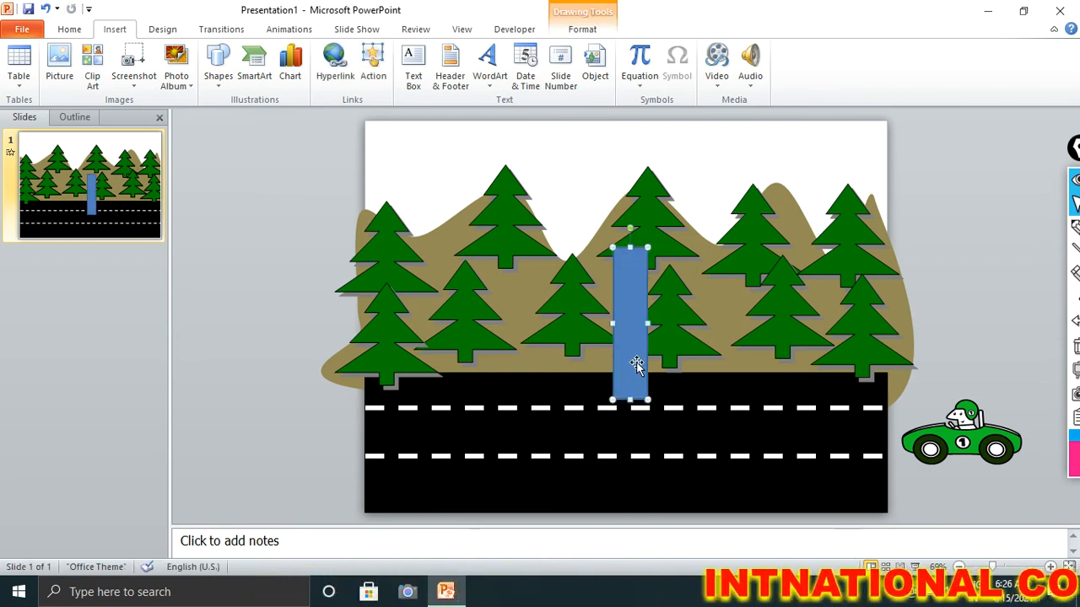
pyautogui.moveTo(613, 247); pyautogui.dragTo(613, 287)
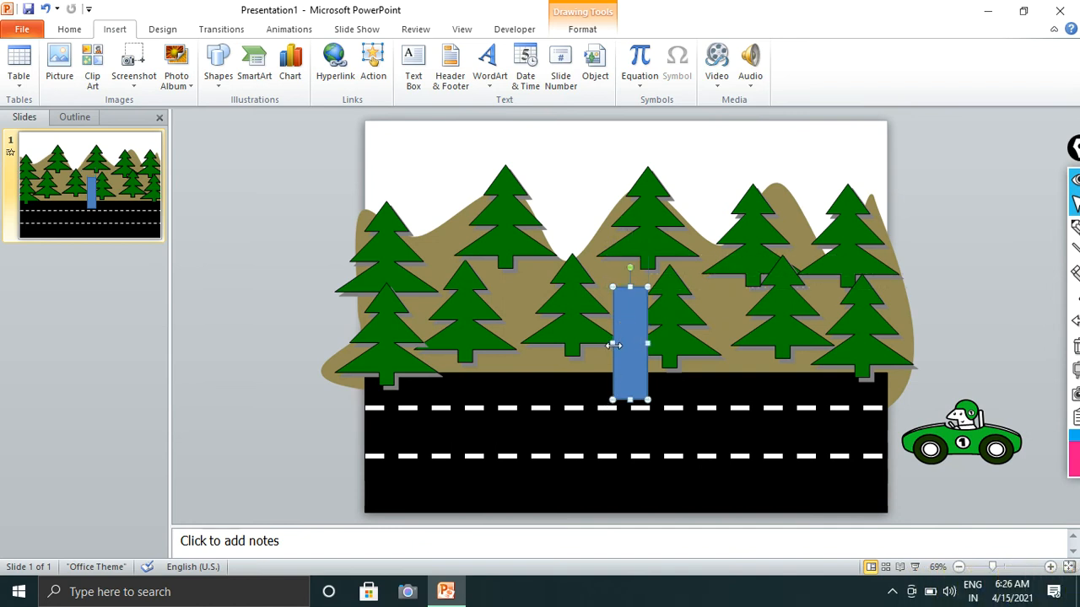
pyautogui.moveTo(621, 344); pyautogui.dragTo(622, 314)
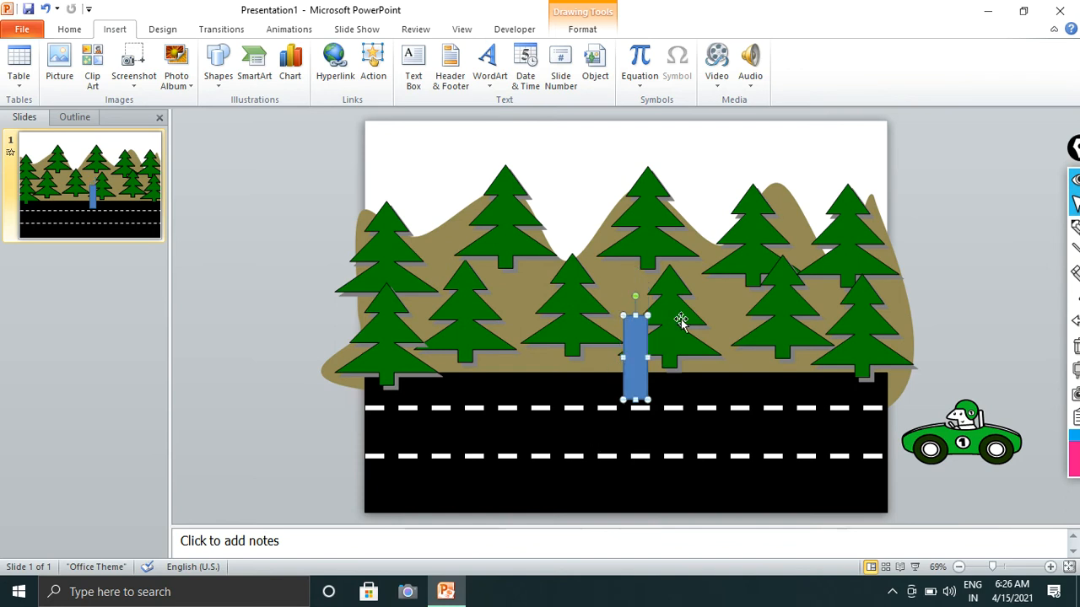
# - Give the post rectangle a black fill and a black outline
pyautogui.click(581, 28)
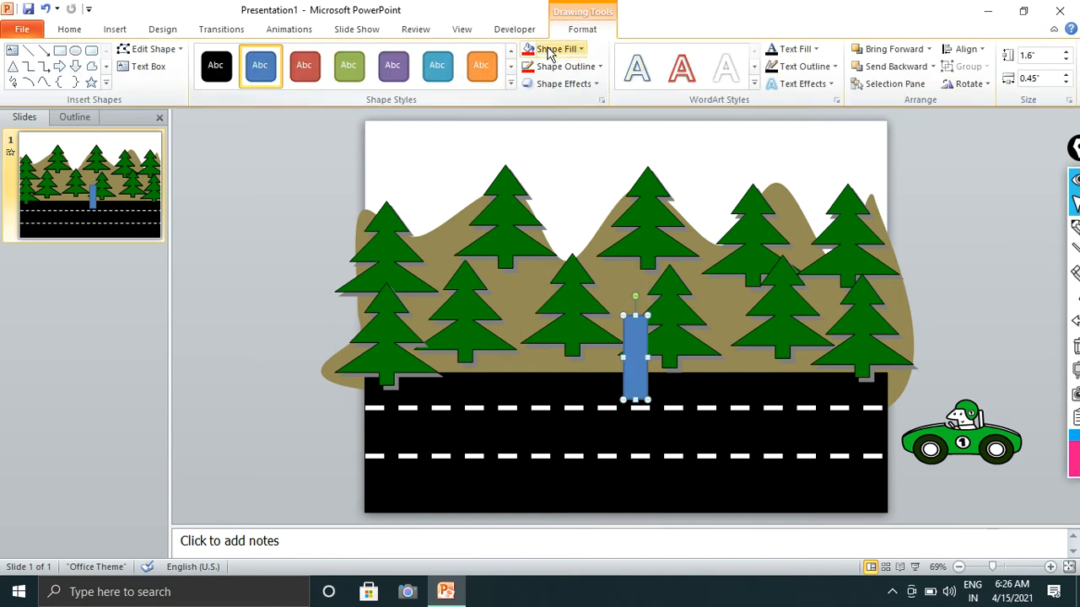
pyautogui.click(552, 51)
pyautogui.click(541, 80)
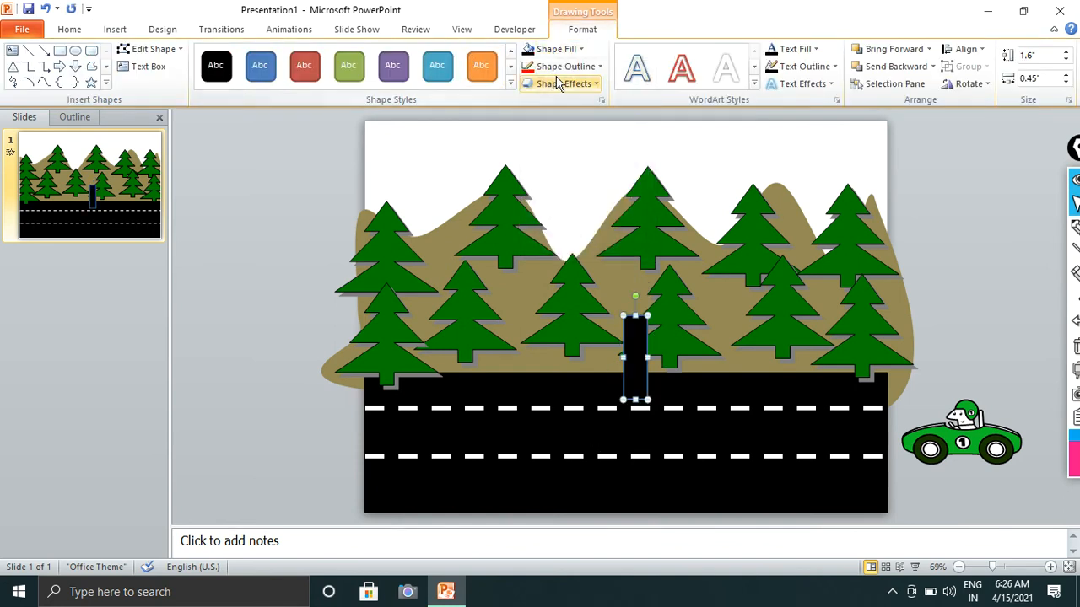
pyautogui.click(561, 66)
pyautogui.click(541, 98)
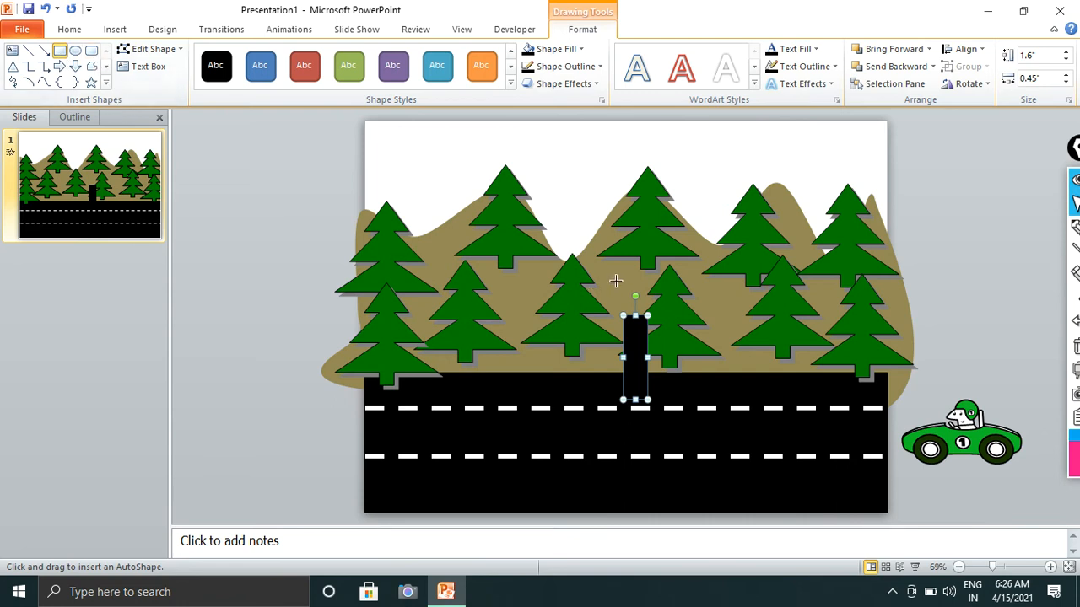
# - Draw a rectangle about 1.15" high and 1" wide over the top of the post and fill it black
pyautogui.moveTo(605, 272); pyautogui.dragTo(661, 335)
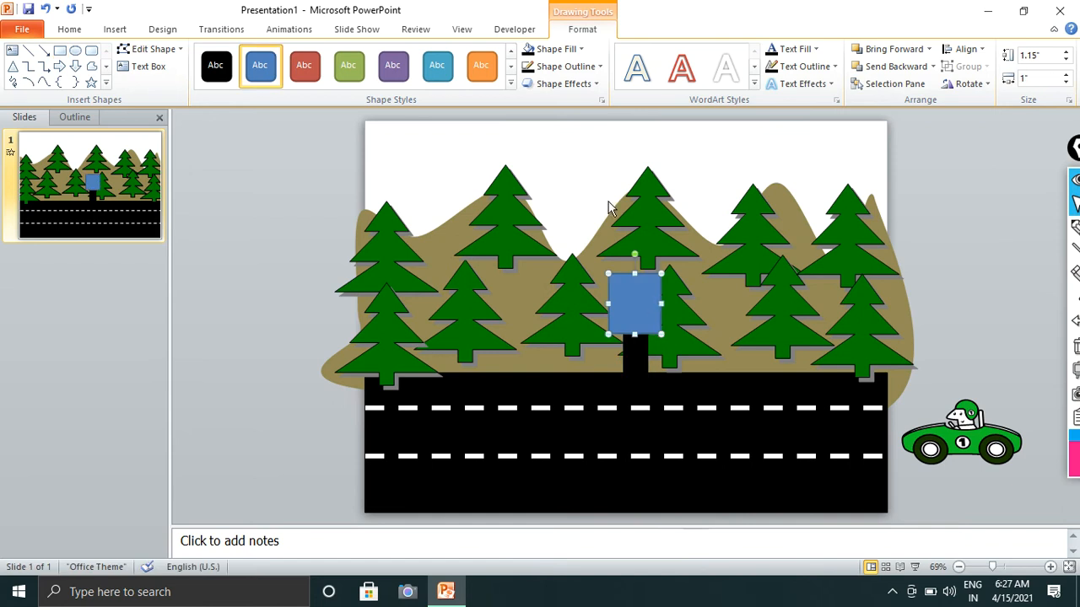
pyautogui.click(527, 48)
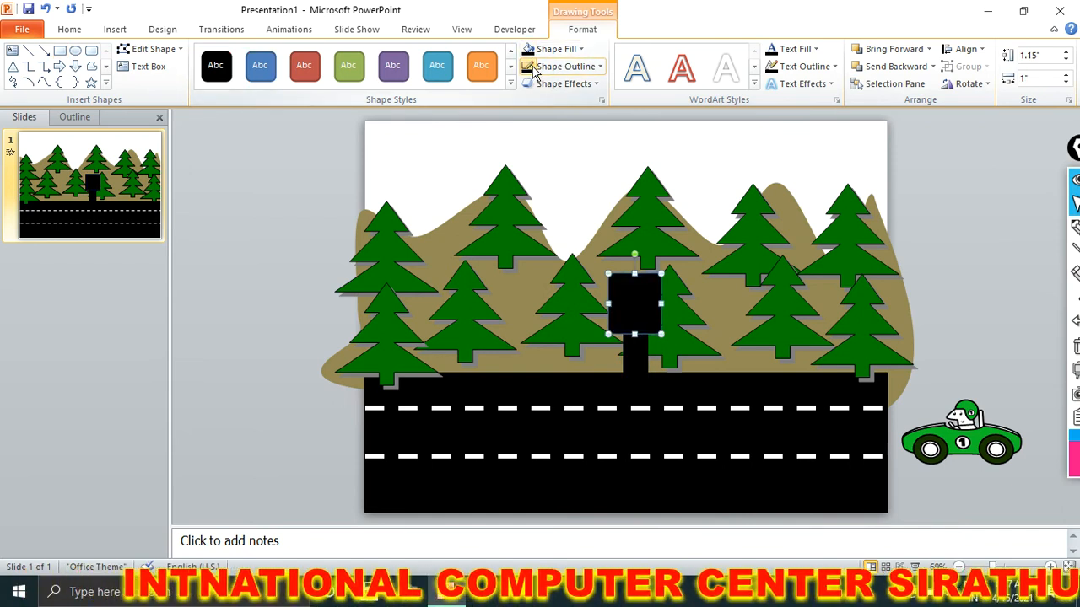
pyautogui.click(998, 279)
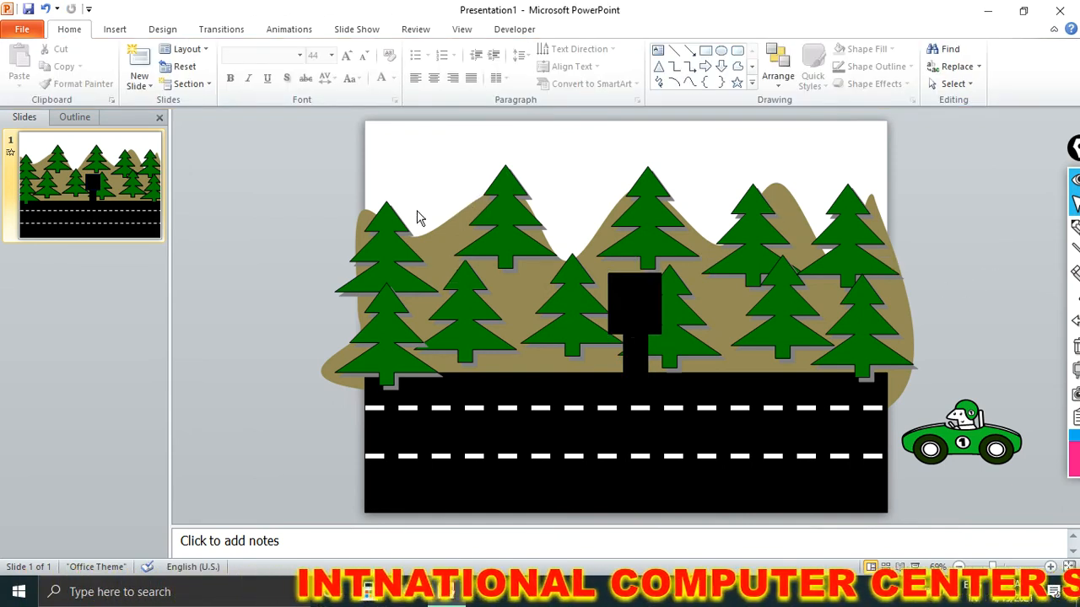
# - Draw a small oval about 0.25" high and 0.18" wide in the upper part of the black box
pyautogui.click(125, 32)
pyautogui.click(216, 75)
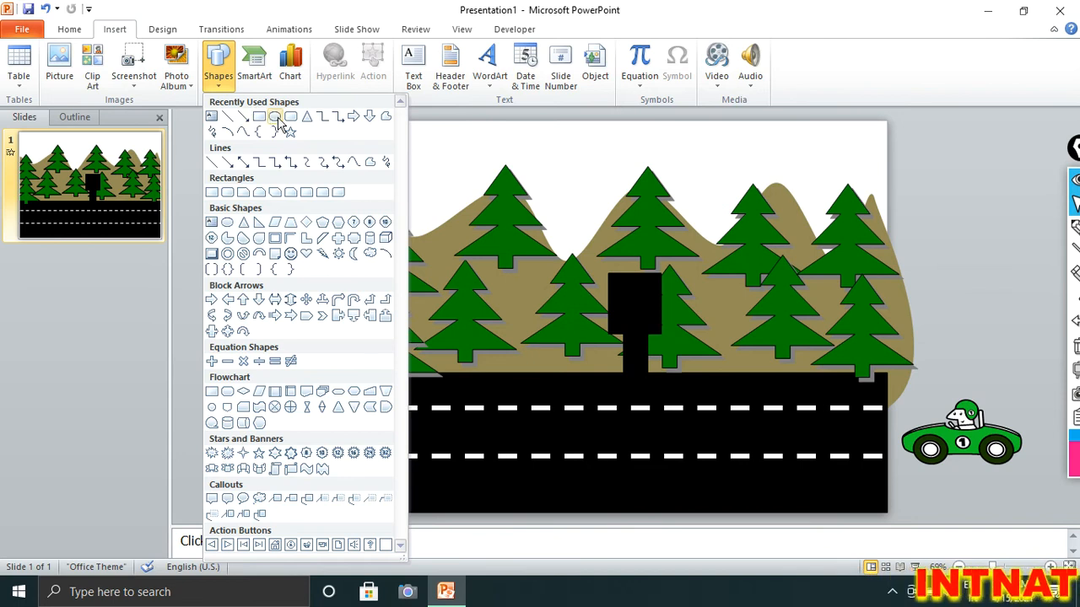
pyautogui.click(277, 118)
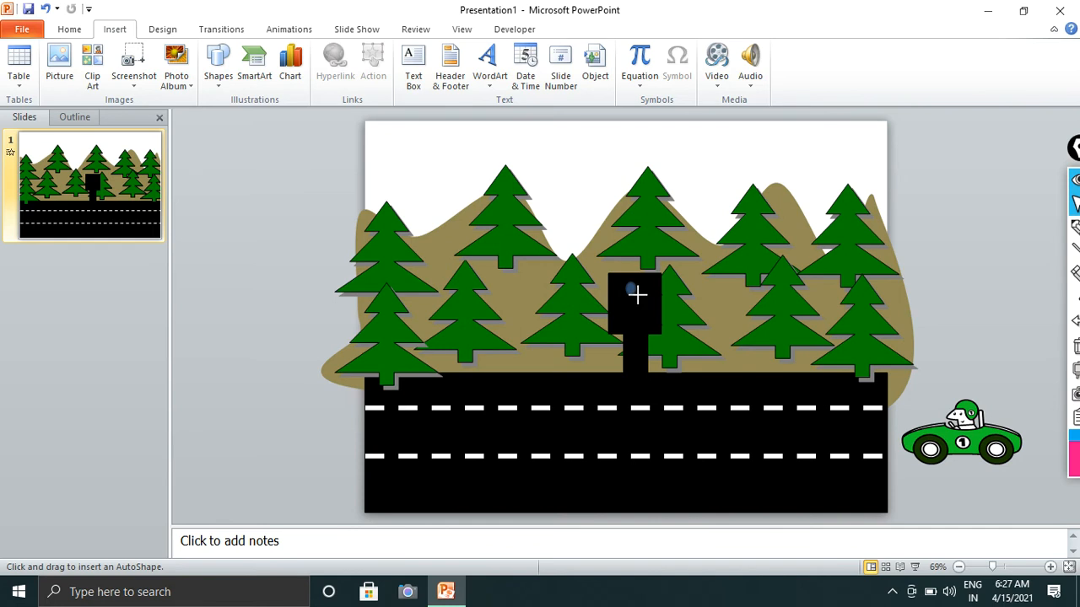
pyautogui.moveTo(636, 294); pyautogui.dragTo(637, 296)
# - Give the small oval in the black box a yellow fill and a yellow outline
pyautogui.click(561, 29)
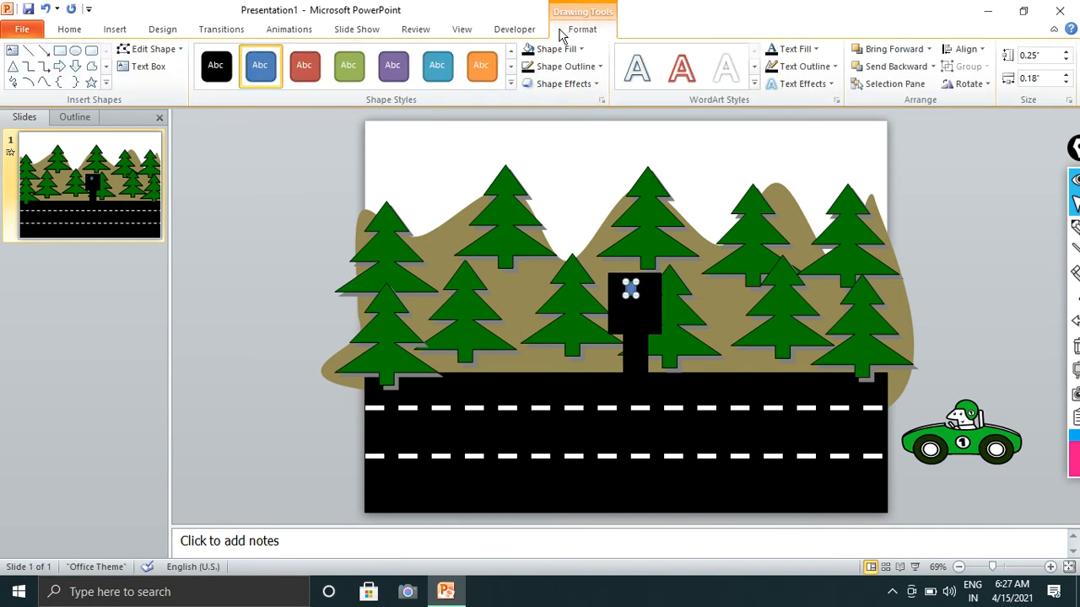
pyautogui.click(558, 51)
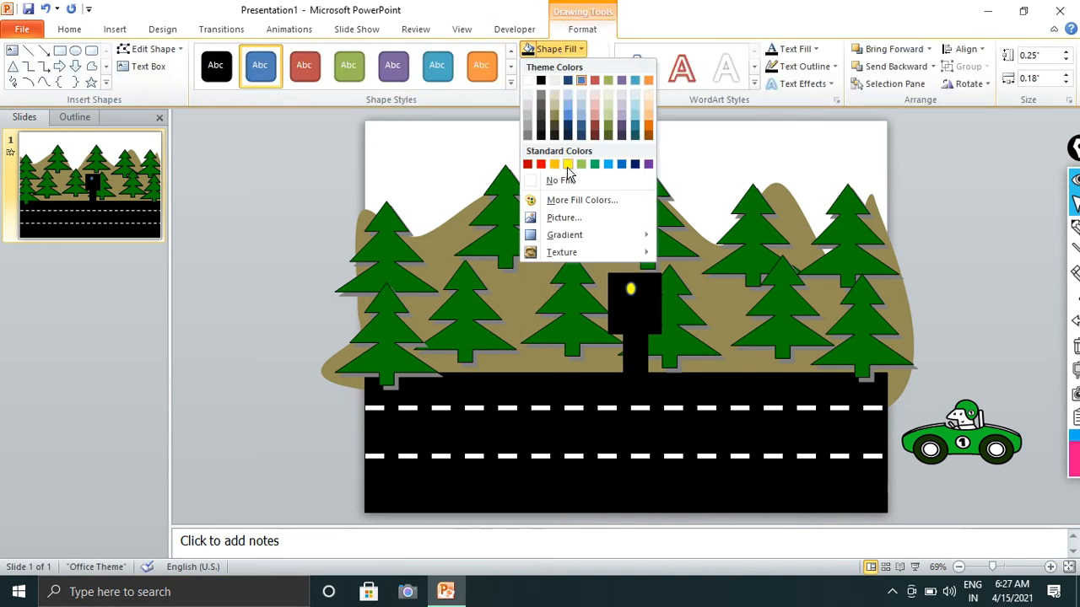
pyautogui.click(568, 166)
pyautogui.click(564, 67)
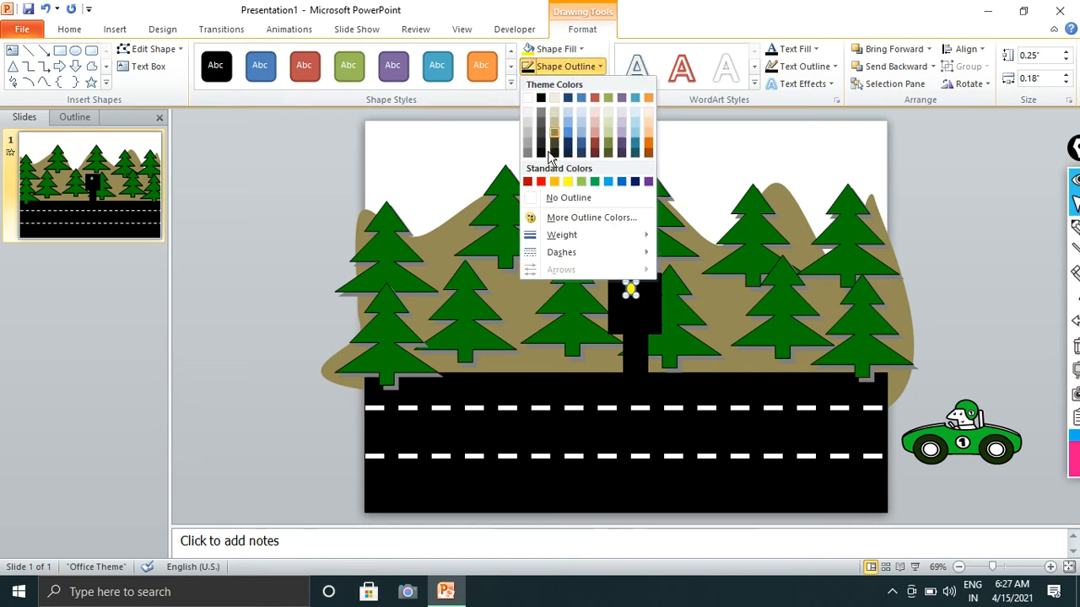
pyautogui.click(568, 182)
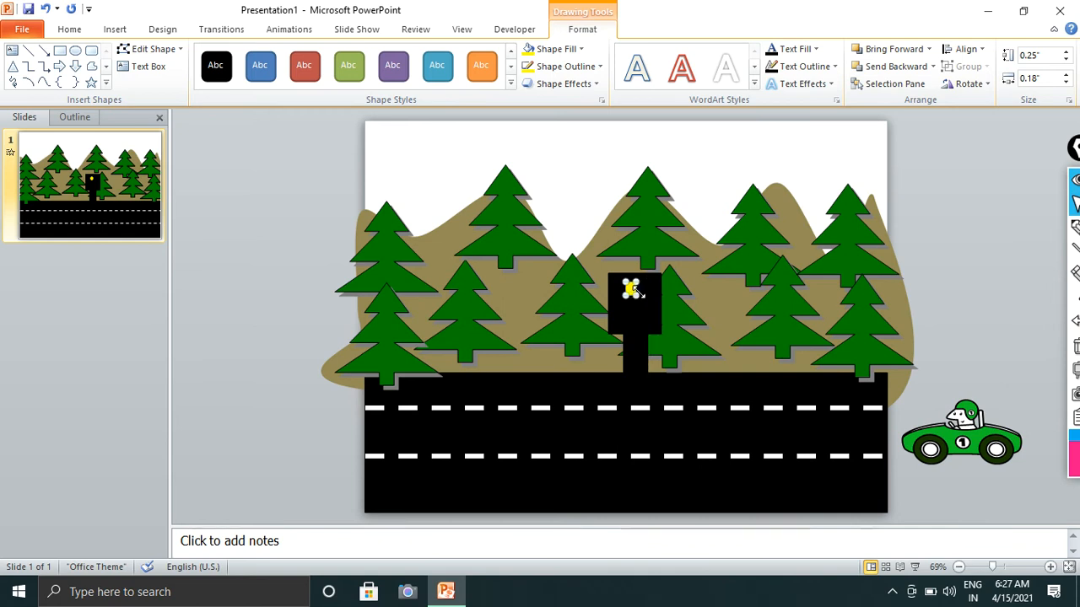
# - Duplicate the yellow oval, place the copy directly below it and give it a red fill and outline
pyautogui.hotkey('ctrl', 'd')
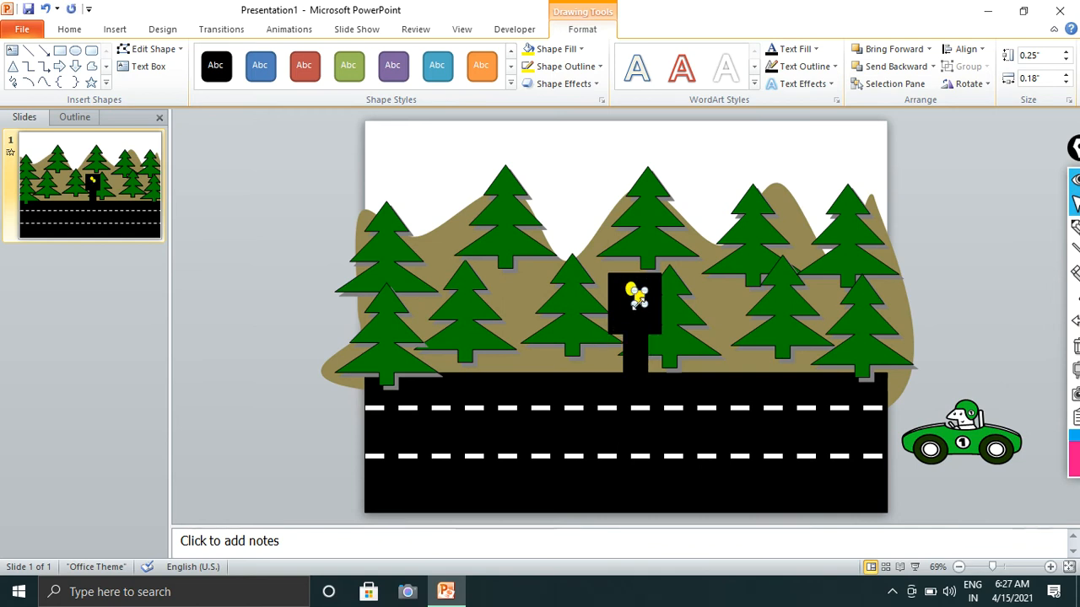
pyautogui.moveTo(640, 298); pyautogui.dragTo(627, 315)
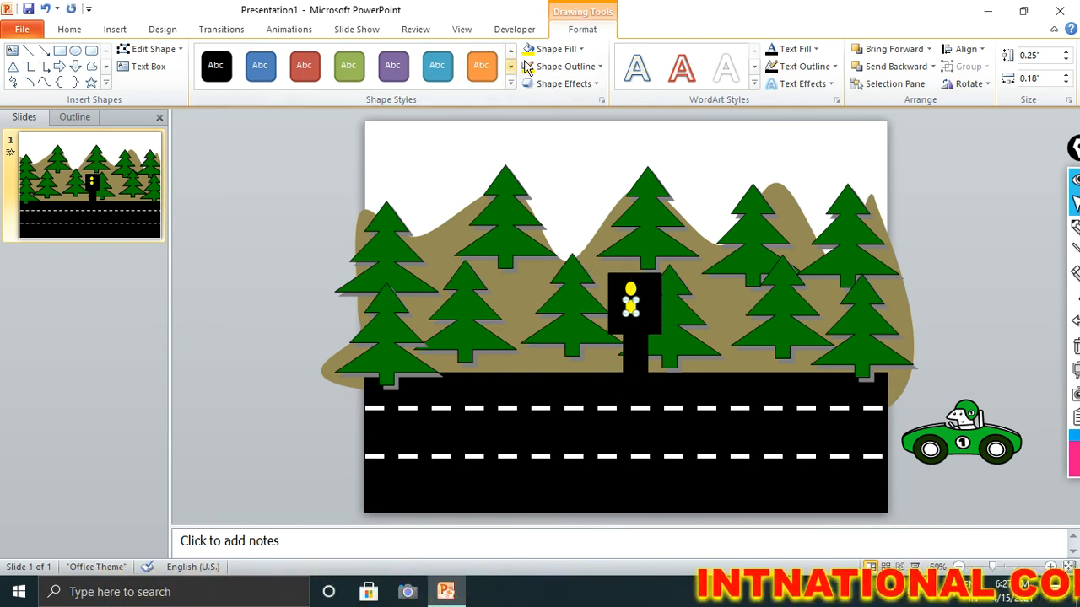
pyautogui.click(553, 49)
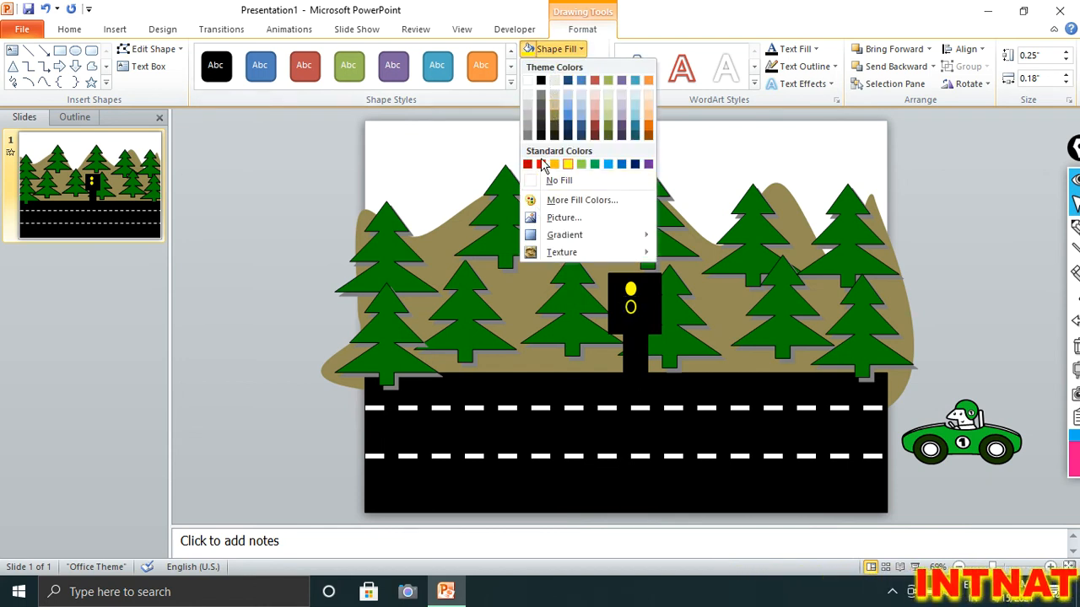
pyautogui.click(540, 164)
pyautogui.click(559, 68)
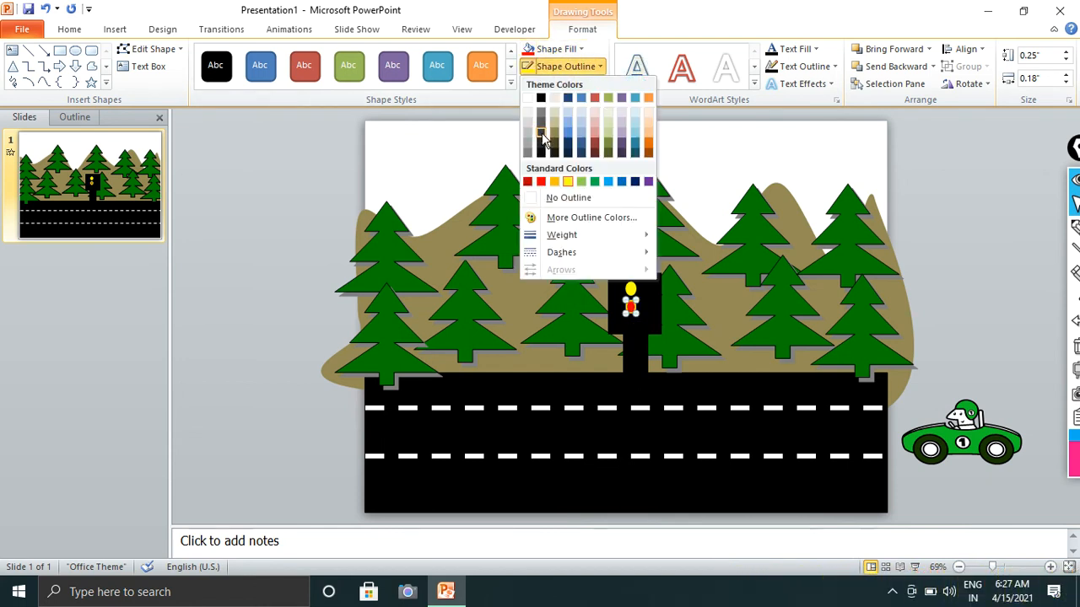
pyautogui.click(541, 181)
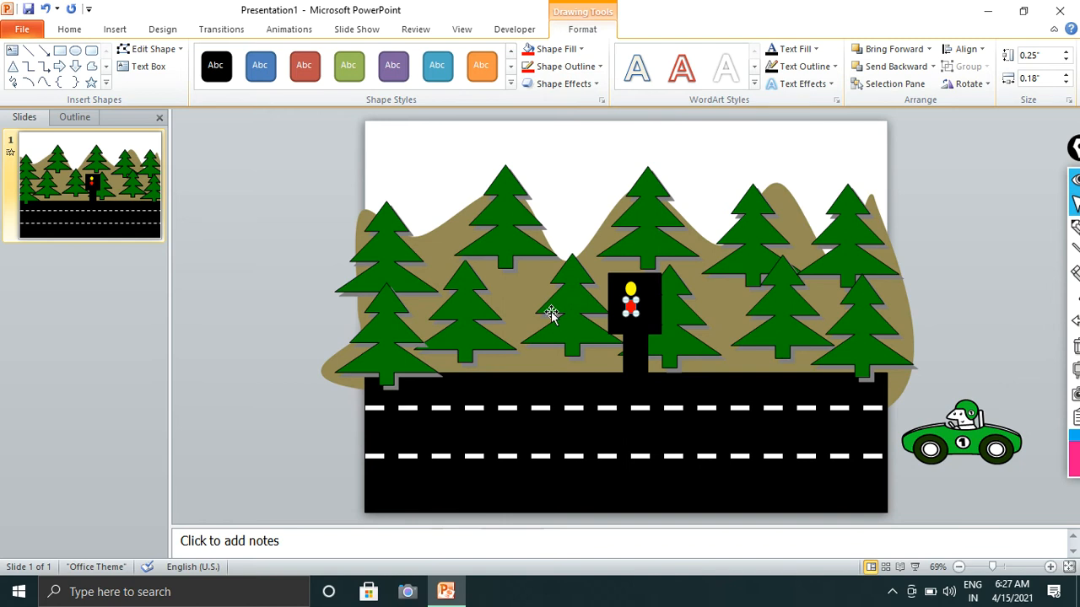
# - Place a duplicate of the red oval directly below it and give it a green fill and outline
pyautogui.click(557, 49)
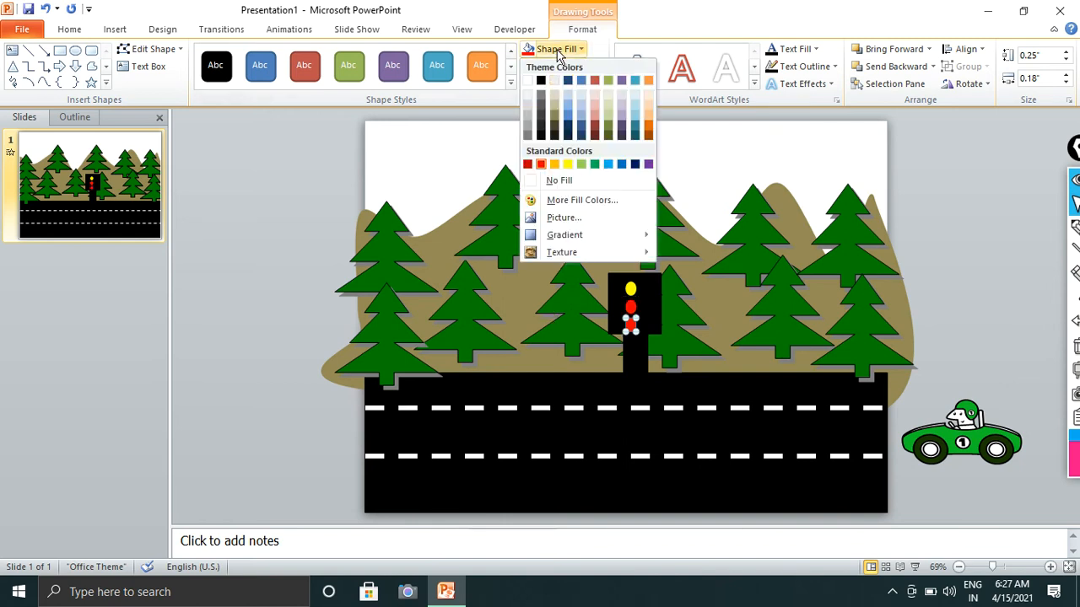
pyautogui.click(595, 164)
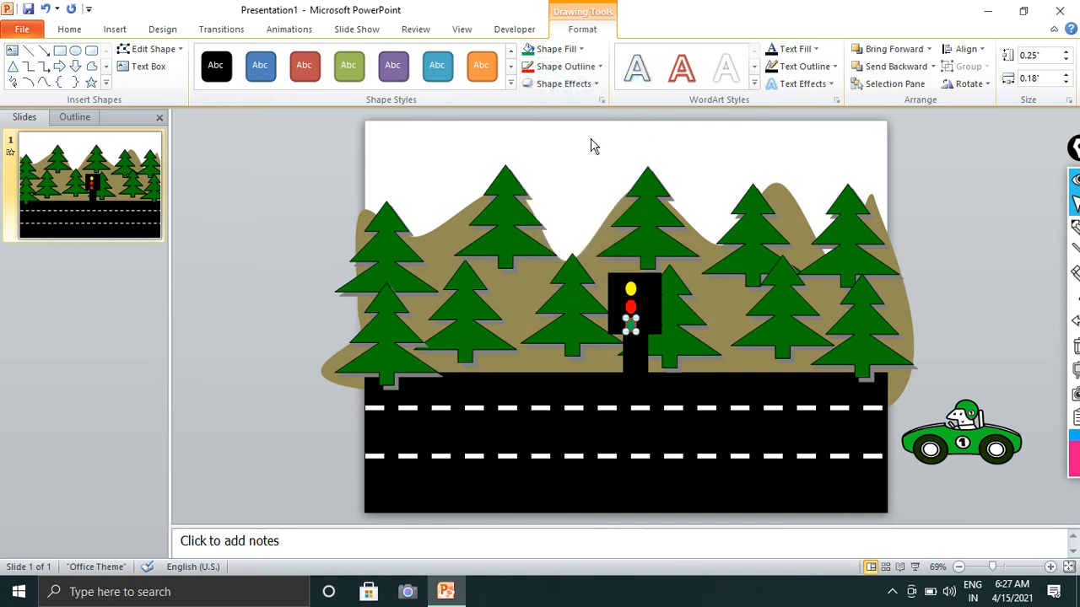
pyautogui.click(571, 67)
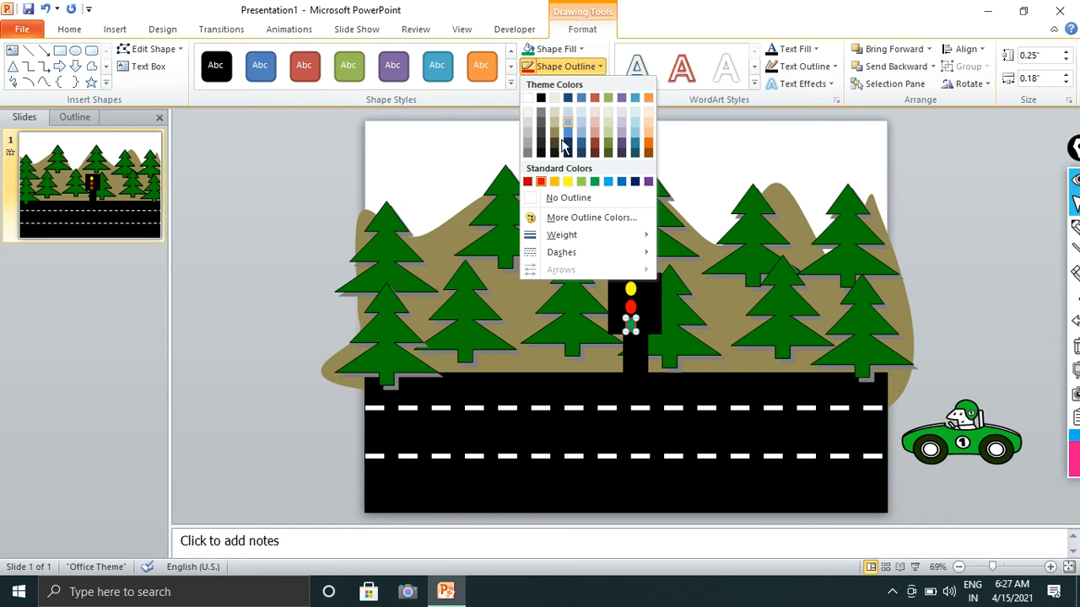
pyautogui.click(590, 181)
pyautogui.click(936, 251)
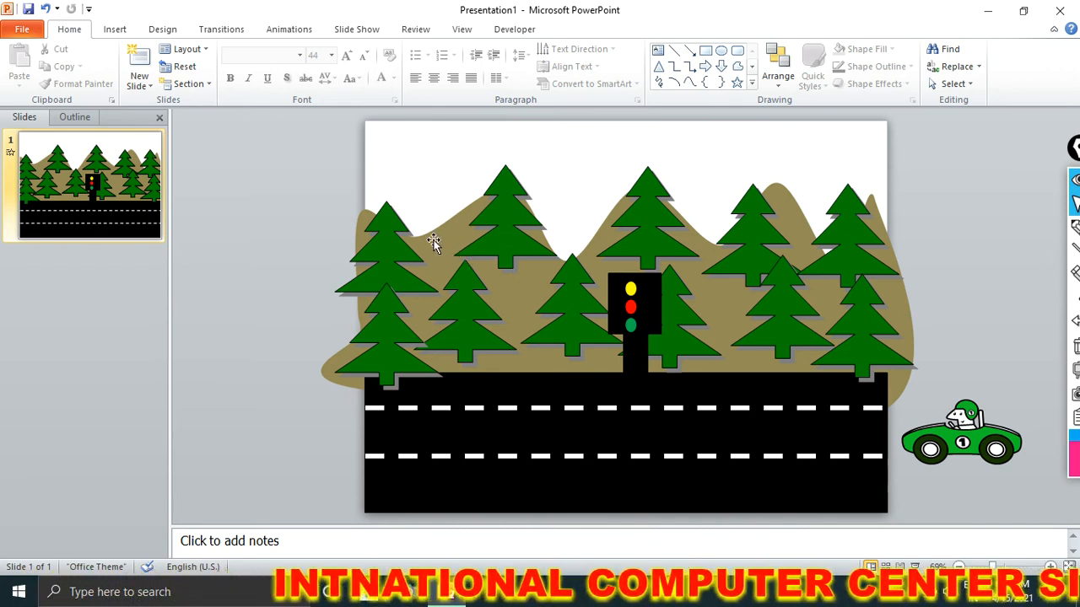
# - Fill the slide background with the picture of a road and blue sky stored on the Desktop
pyautogui.click(161, 29)
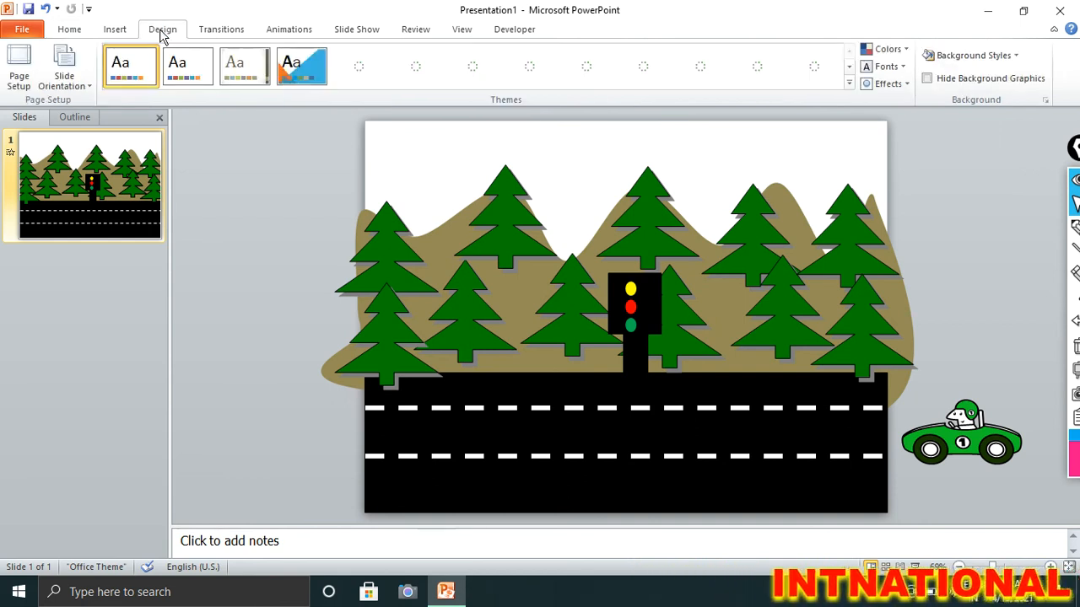
pyautogui.click(1003, 60)
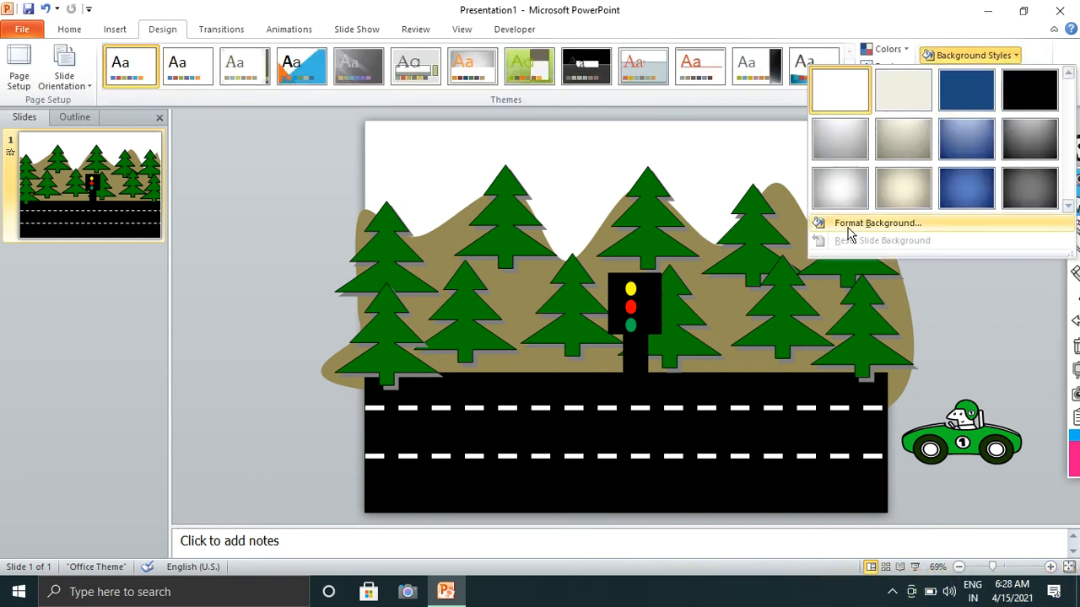
pyautogui.click(879, 224)
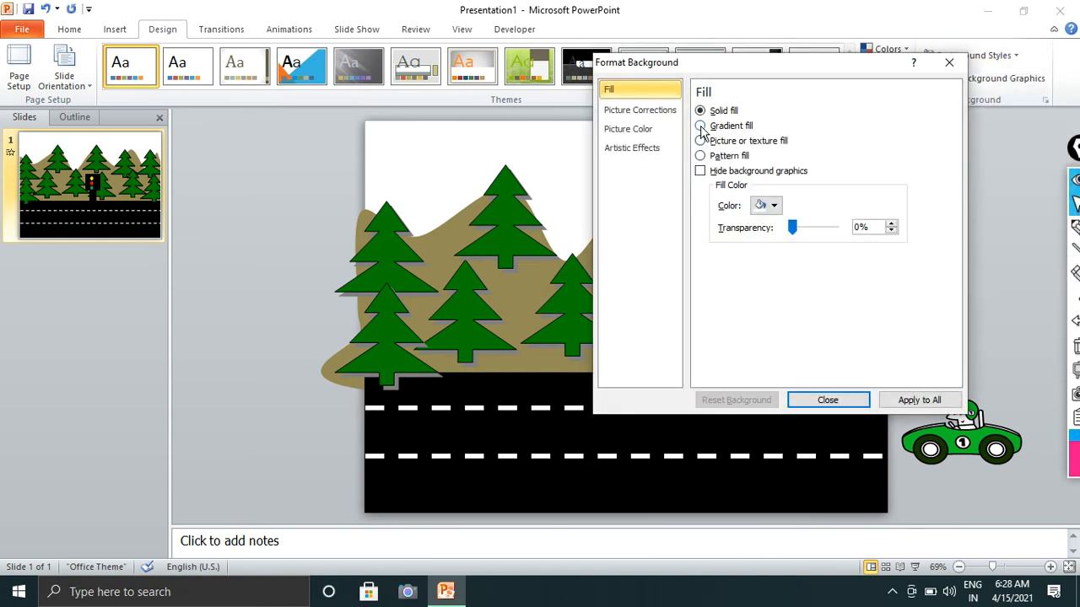
pyautogui.click(700, 125)
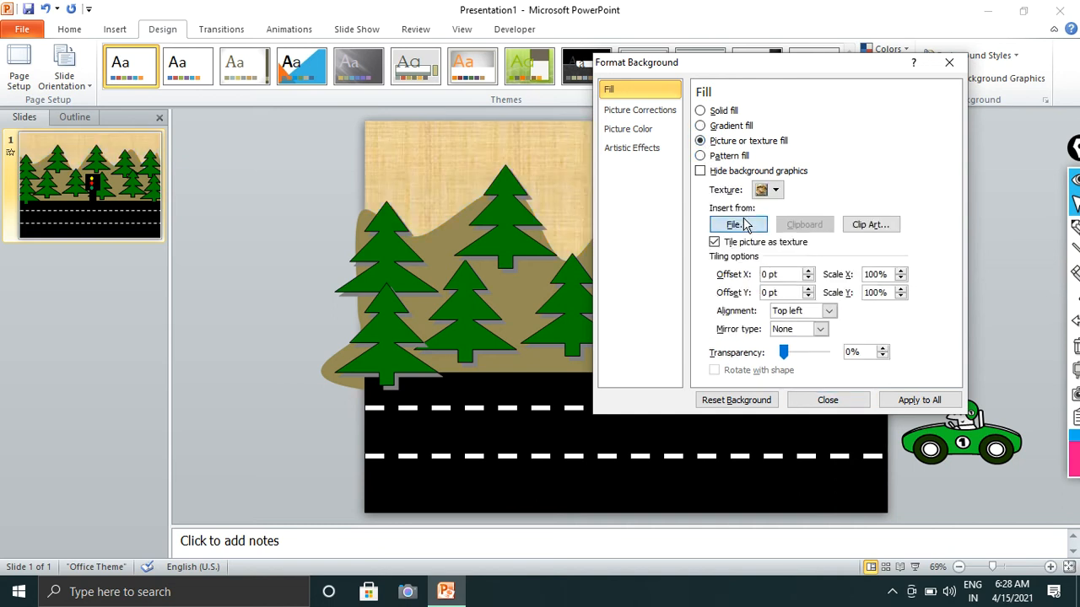
pyautogui.click(734, 224)
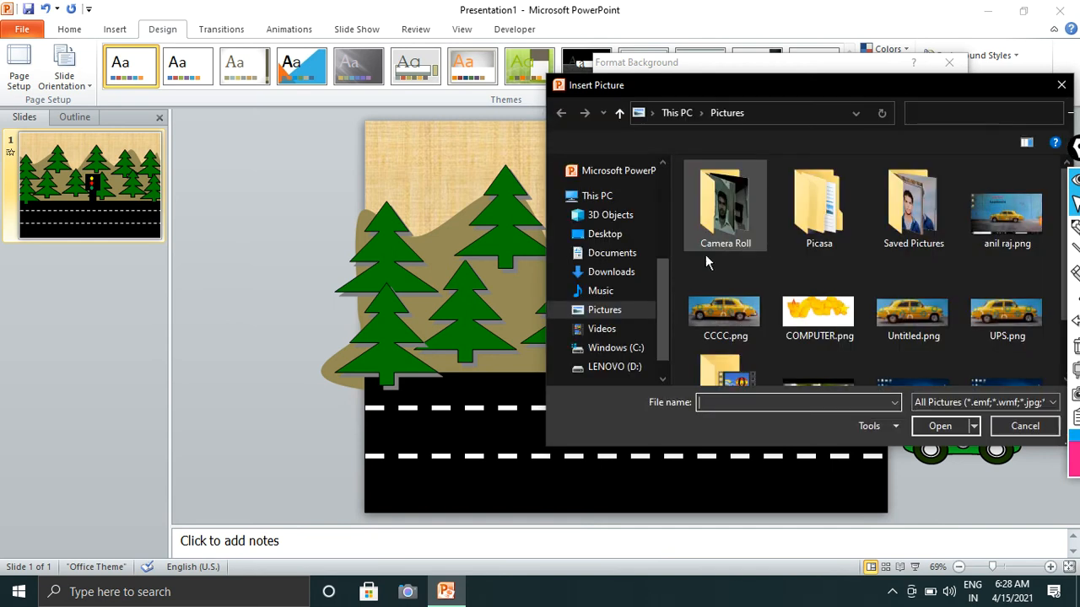
pyautogui.click(604, 236)
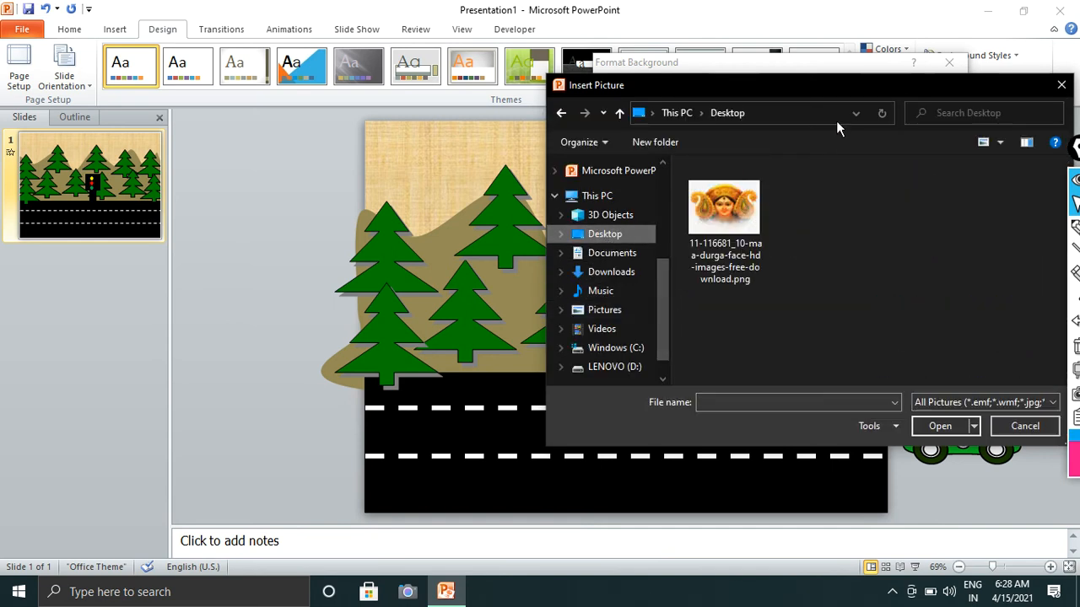
pyautogui.moveTo(854, 85); pyautogui.dragTo(760, 74)
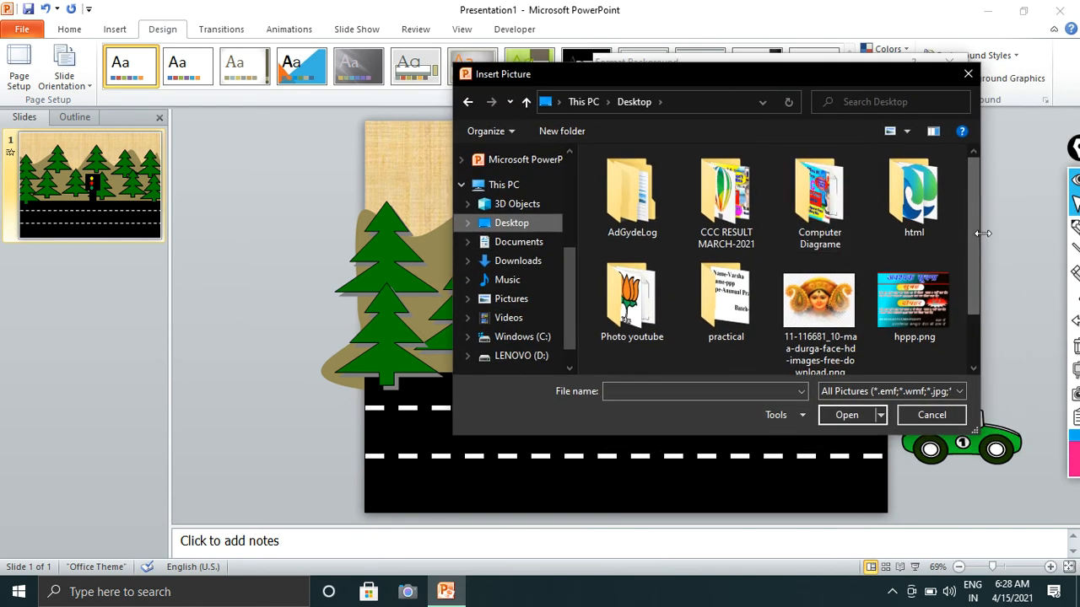
pyautogui.moveTo(972, 206); pyautogui.dragTo(974, 306)
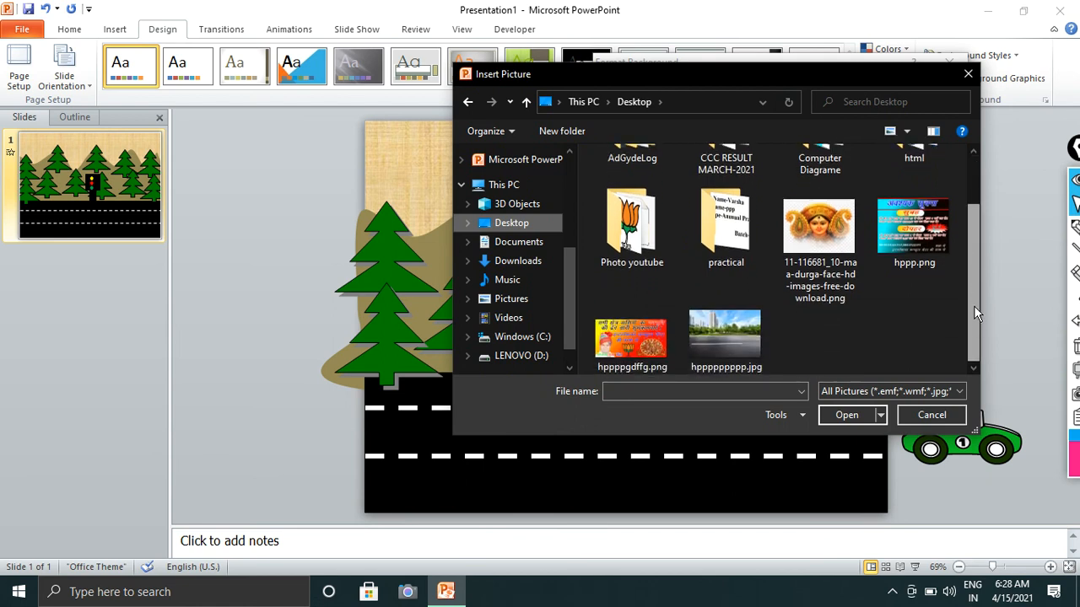
pyautogui.click(727, 334)
pyautogui.click(838, 415)
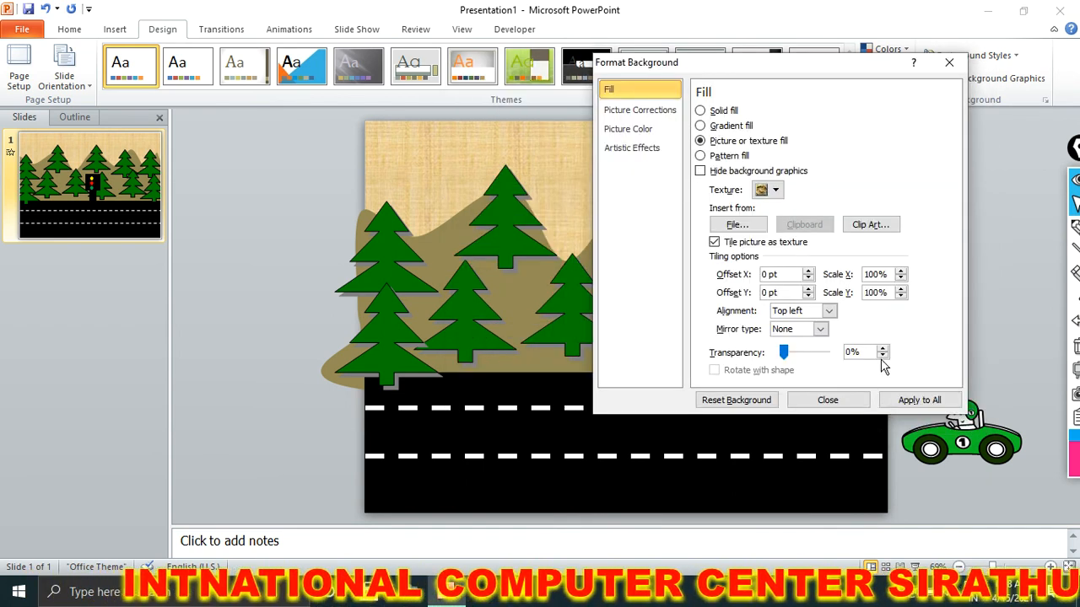
pyautogui.click(825, 400)
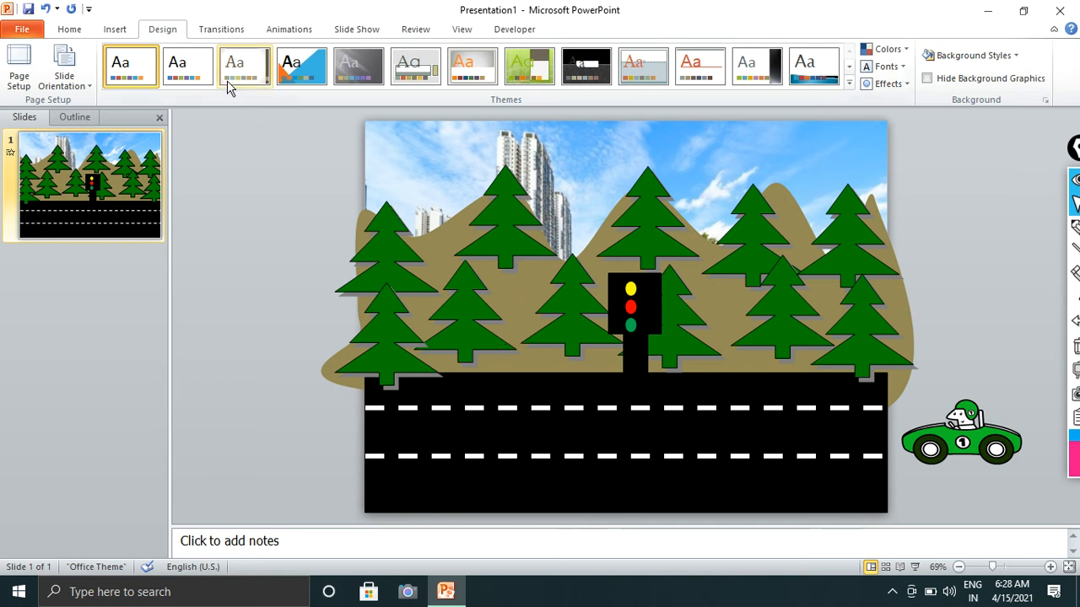
# - Set the slide show type to Browsed at a kiosk (full screen)
pyautogui.click(354, 30)
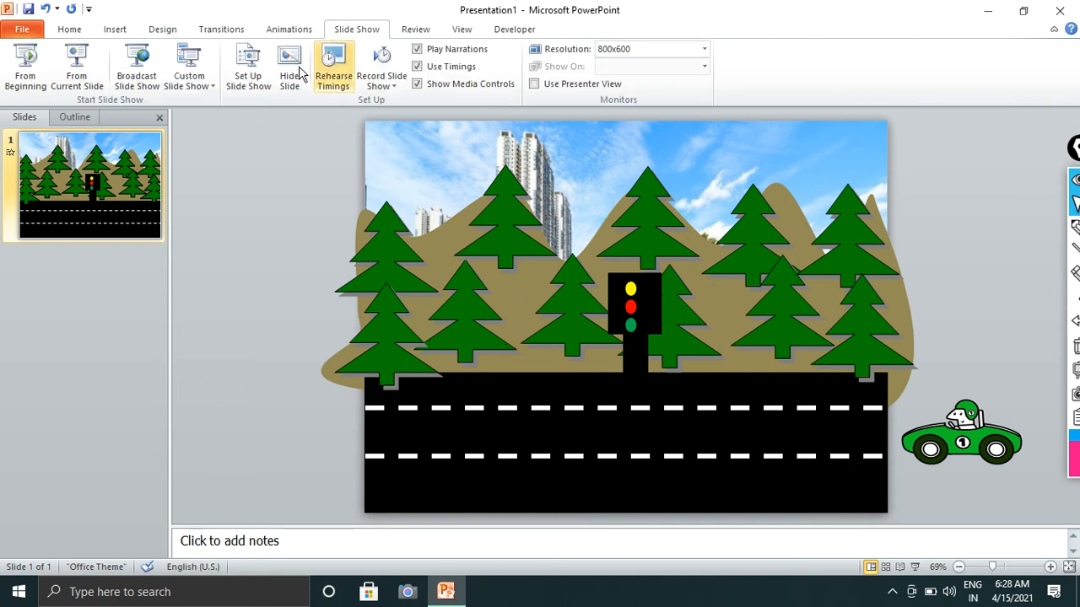
pyautogui.click(246, 84)
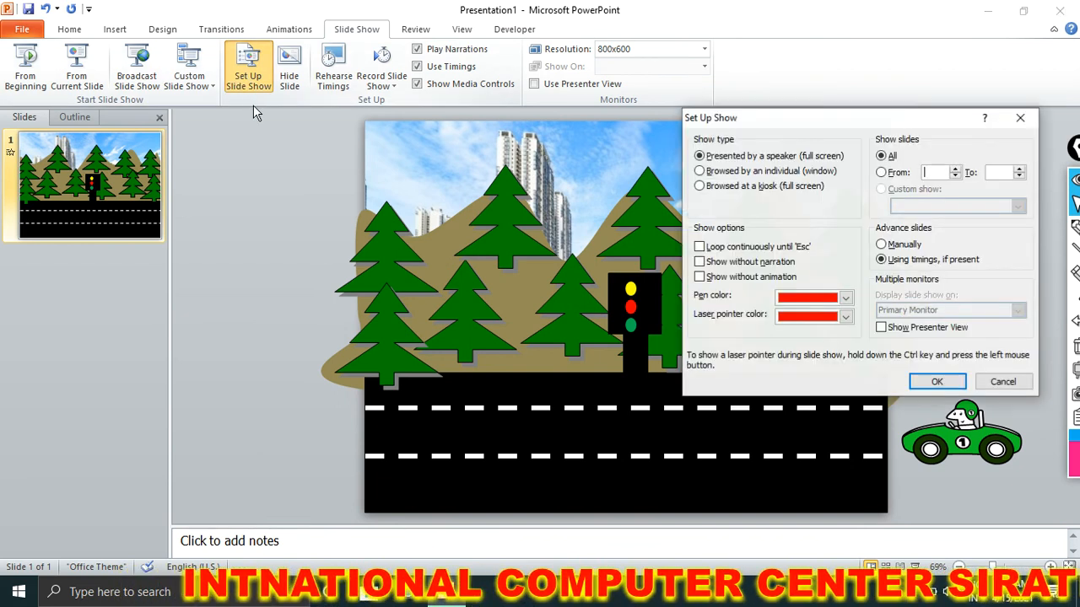
pyautogui.click(718, 187)
pyautogui.click(937, 381)
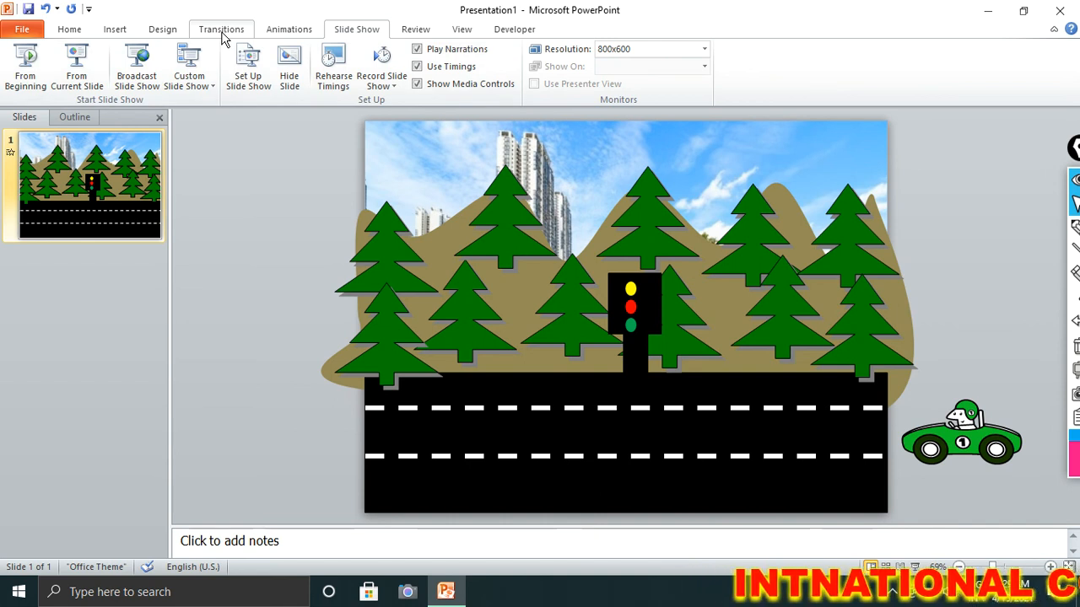
# - Show the Animation Pane and set both the oval's and the car's motion path animations to start With Previous
pyautogui.click(222, 32)
pyautogui.click(289, 29)
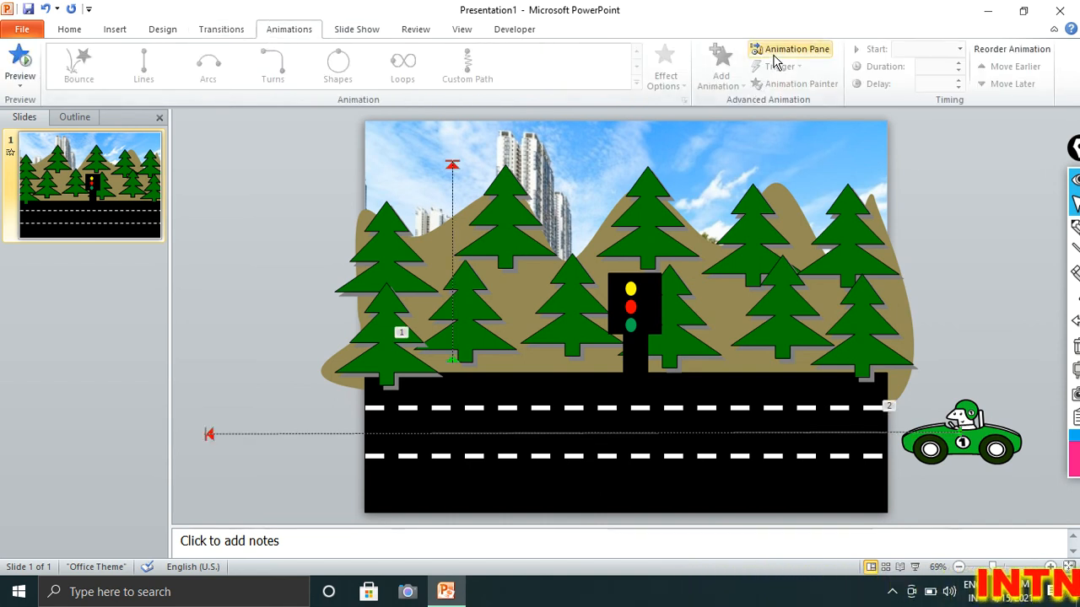
pyautogui.click(776, 53)
pyautogui.click(1003, 192)
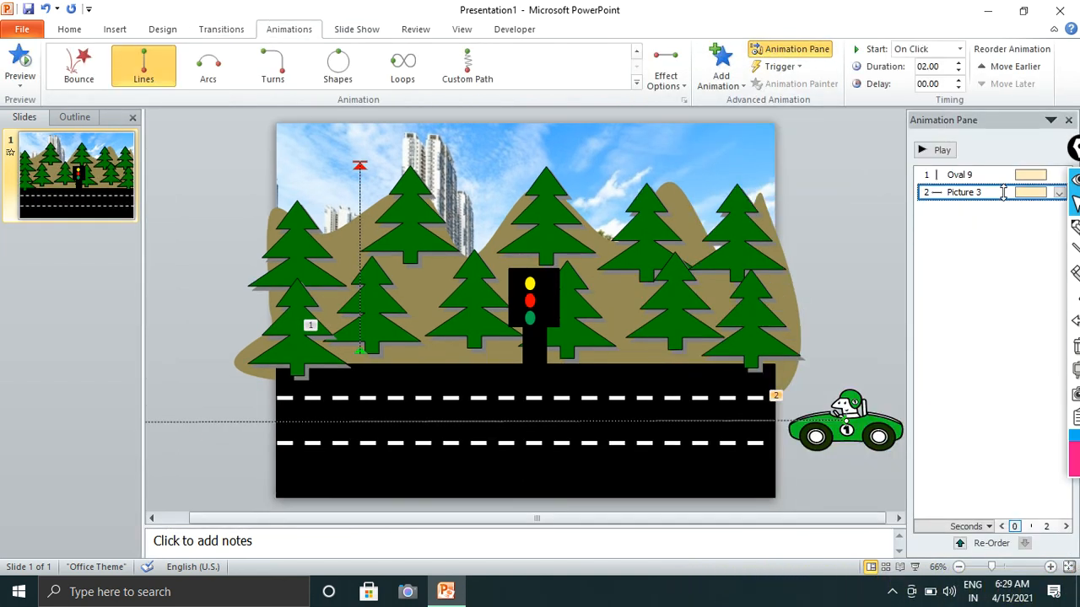
pyautogui.click(1012, 176)
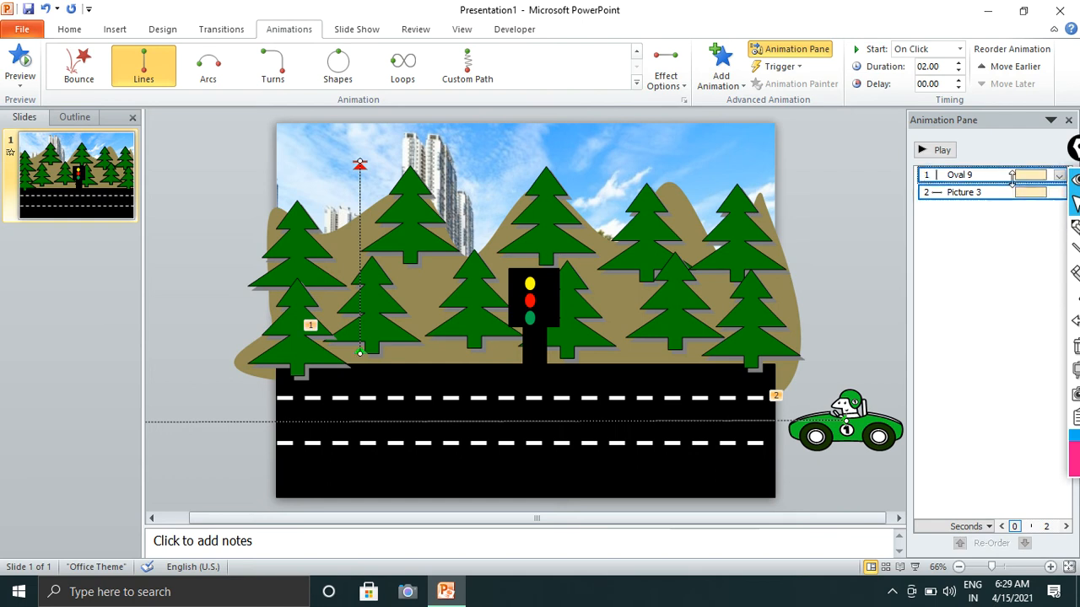
pyautogui.click(1059, 176)
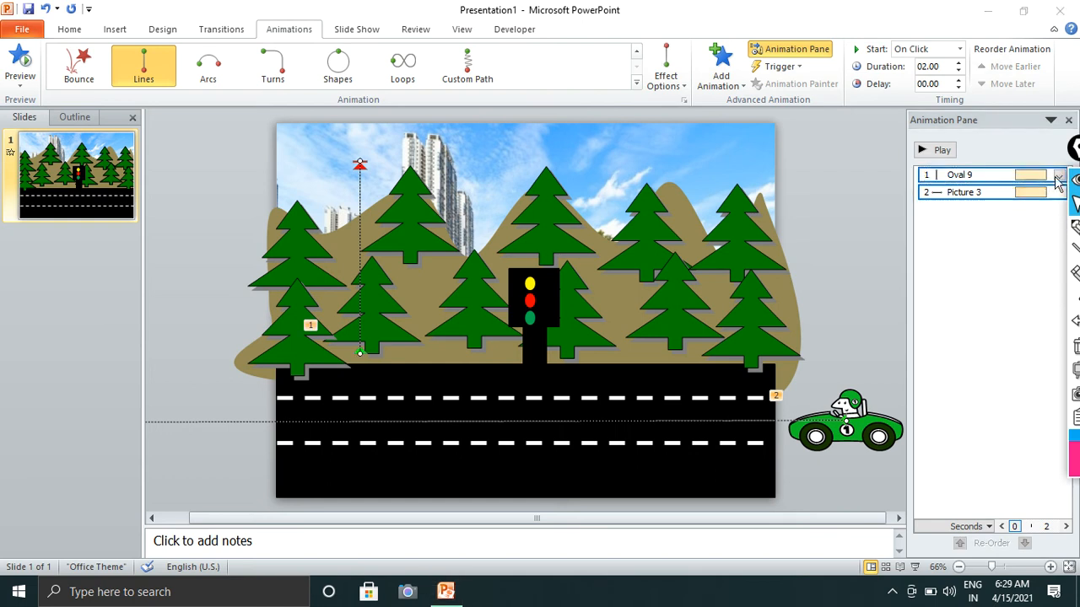
pyautogui.click(966, 194)
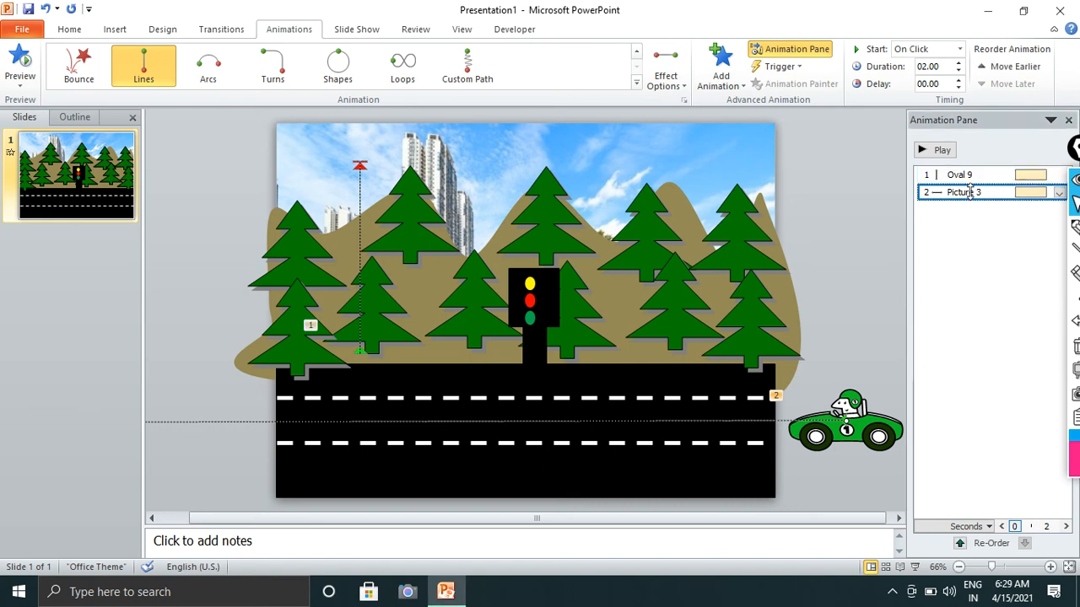
pyautogui.click(973, 176)
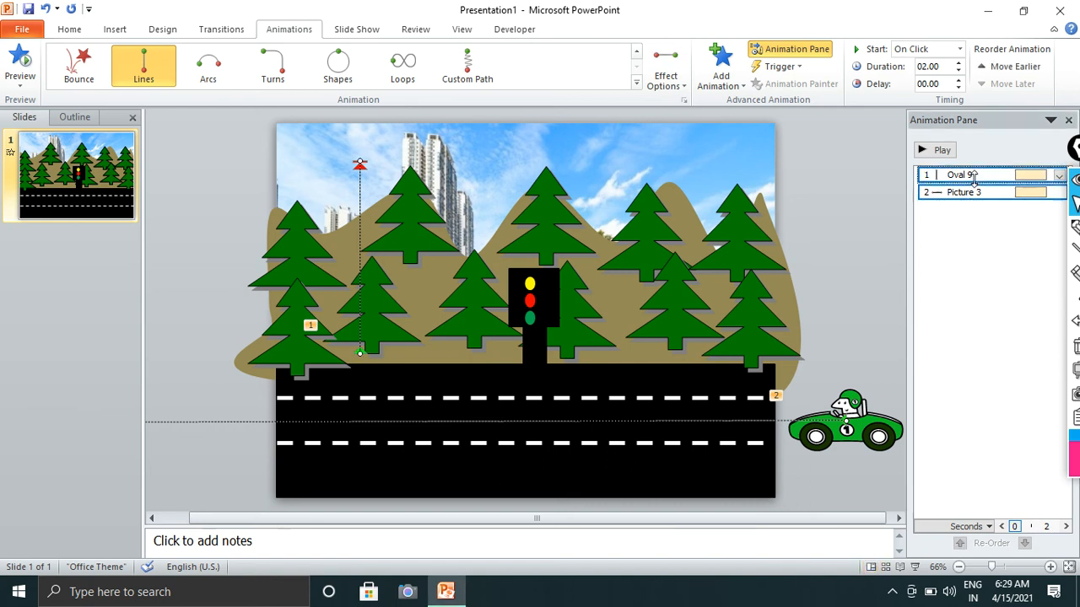
pyautogui.click(1059, 176)
pyautogui.click(980, 213)
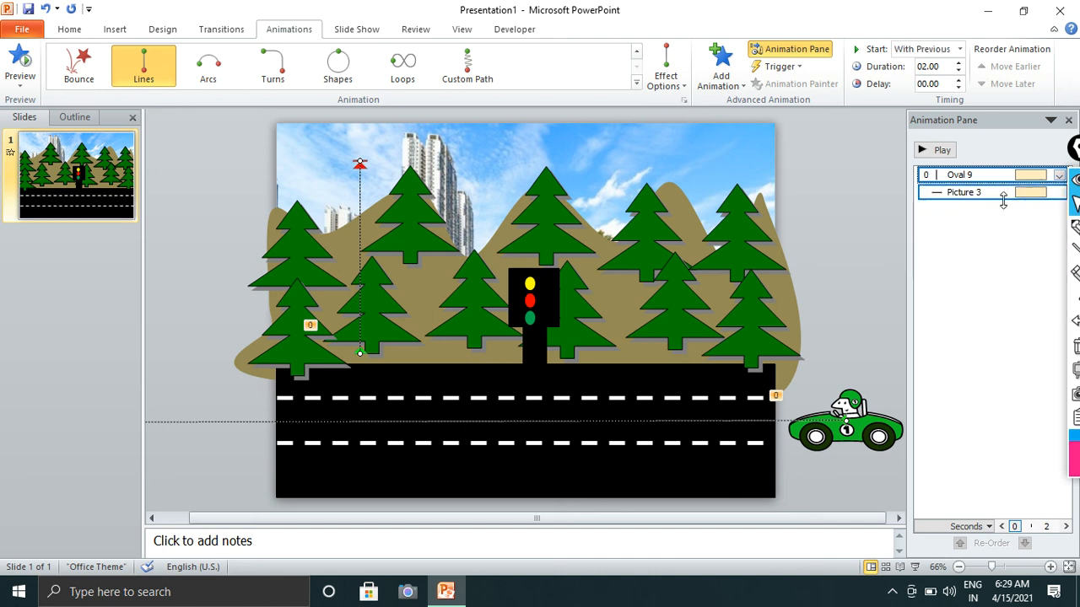
pyautogui.click(1060, 178)
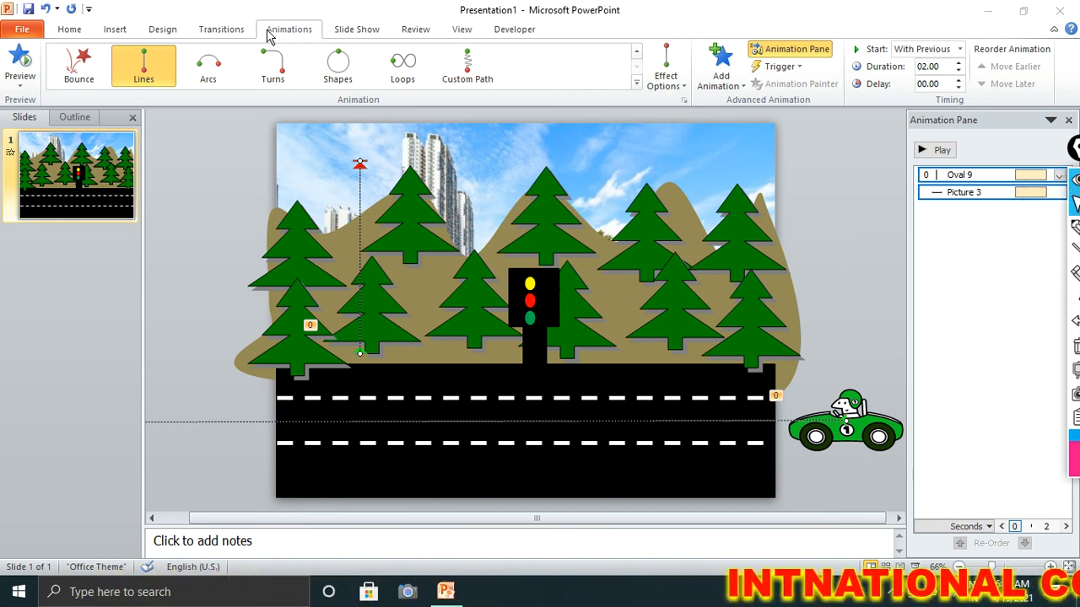
# - Set the slide transition's duration to 00.01
pyautogui.click(239, 31)
pyautogui.click(944, 71)
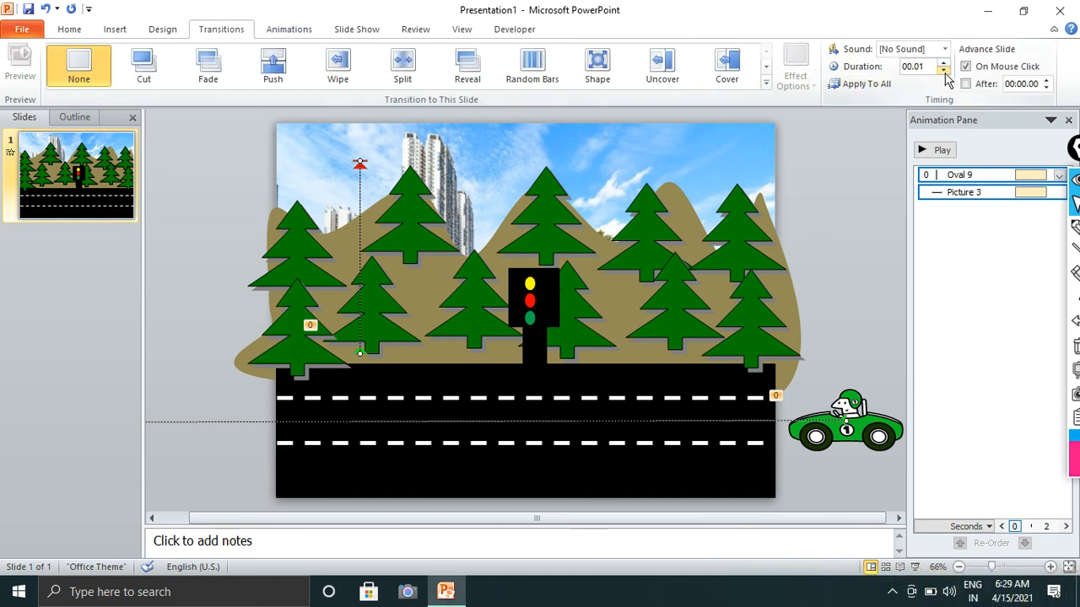